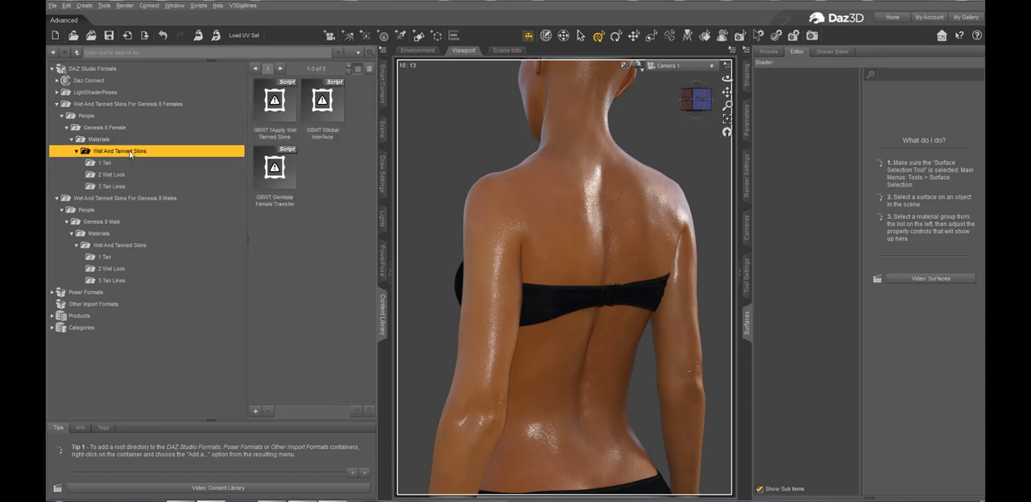
Examine the Genesis 8 Female tan line presets, including the full patterns, the layer-add versions and the HSV corrections
{"action": "left_click", "coordinate": [105, 163]}
{"action": "left_click", "coordinate": [111, 187]}
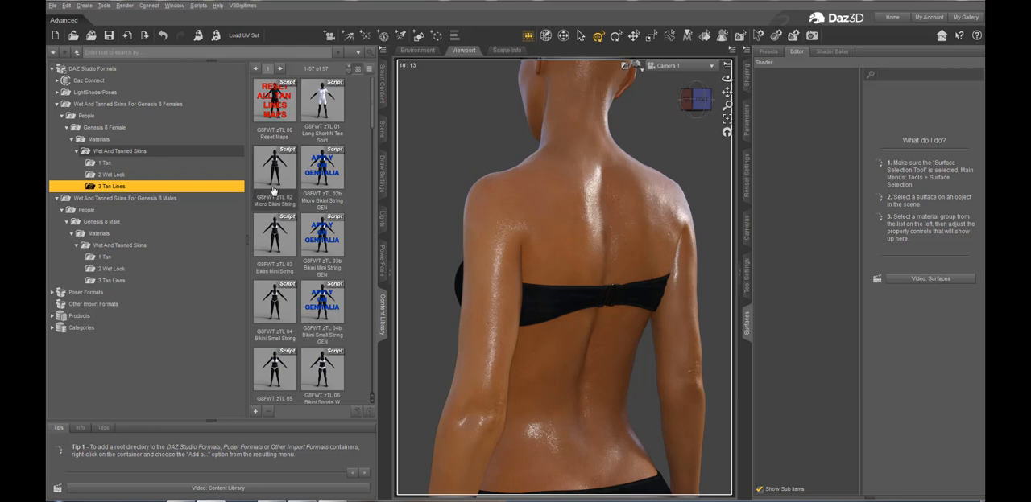
{"action": "mouse_move", "coordinate": [273, 191]}
{"action": "mouse_move", "coordinate": [303, 132]}
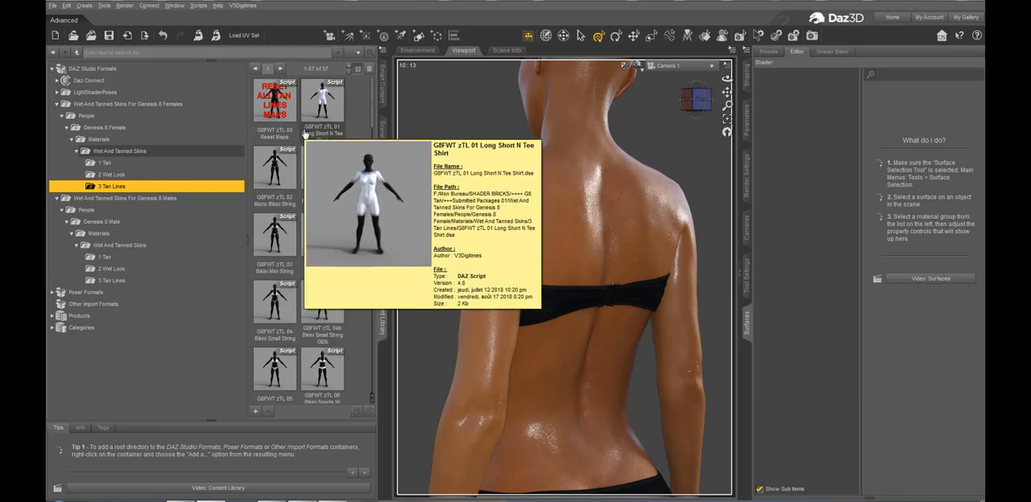
{"action": "scroll", "coordinate": [312, 234], "scroll_direction": "down", "scroll_amount": 6}
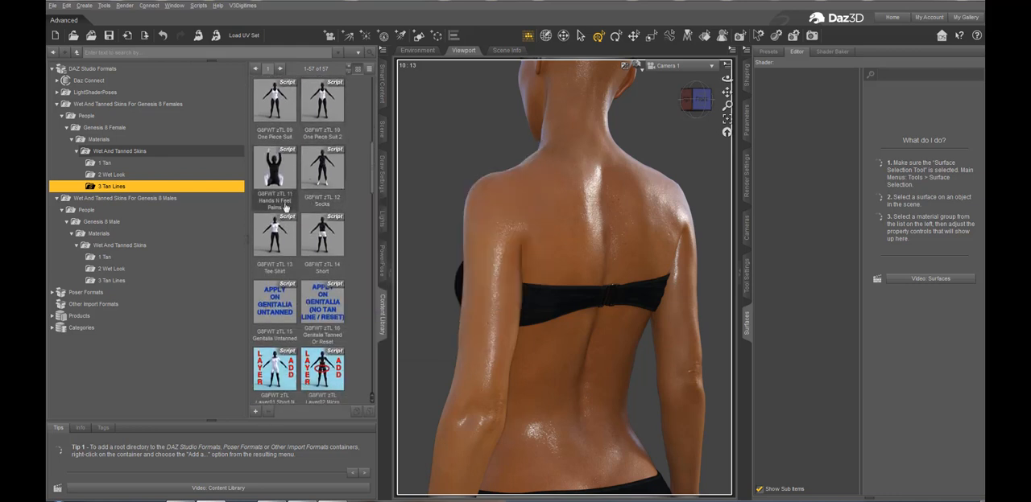
{"action": "scroll", "coordinate": [314, 153], "scroll_direction": "up", "scroll_amount": 3}
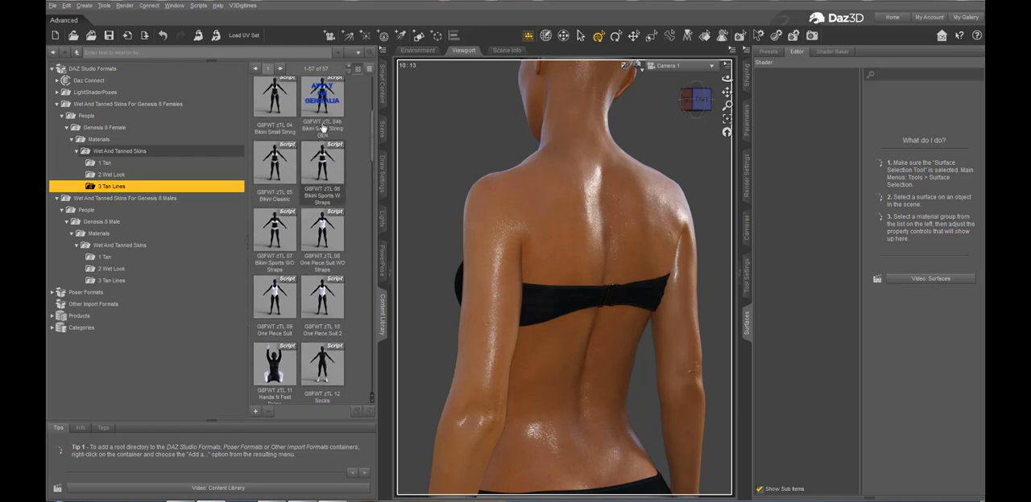
{"action": "scroll", "coordinate": [323, 114], "scroll_direction": "up", "scroll_amount": 4}
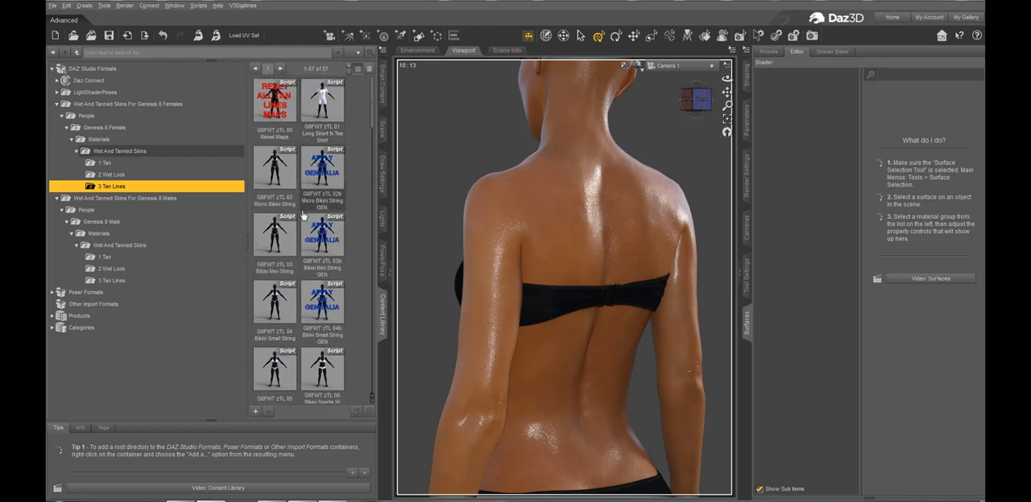
{"action": "scroll", "coordinate": [305, 250], "scroll_direction": "down", "scroll_amount": 3}
{"action": "scroll", "coordinate": [306, 249], "scroll_direction": "down", "scroll_amount": 4}
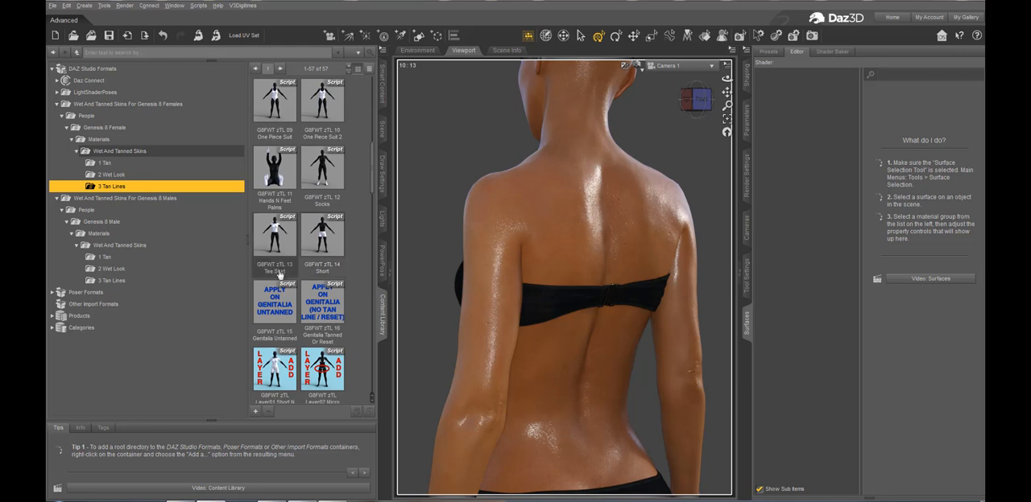
{"action": "scroll", "coordinate": [296, 225], "scroll_direction": "down", "scroll_amount": 10}
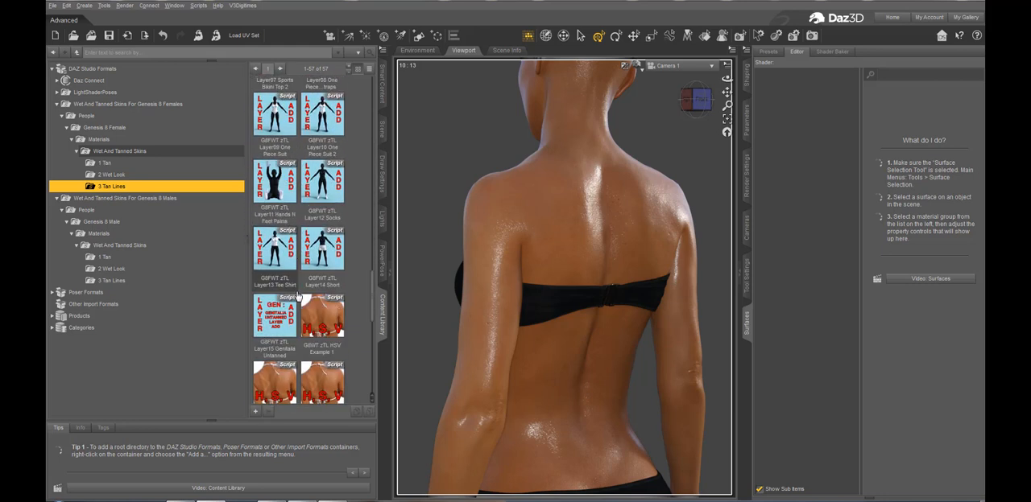
{"action": "scroll", "coordinate": [299, 354], "scroll_direction": "down", "scroll_amount": 2}
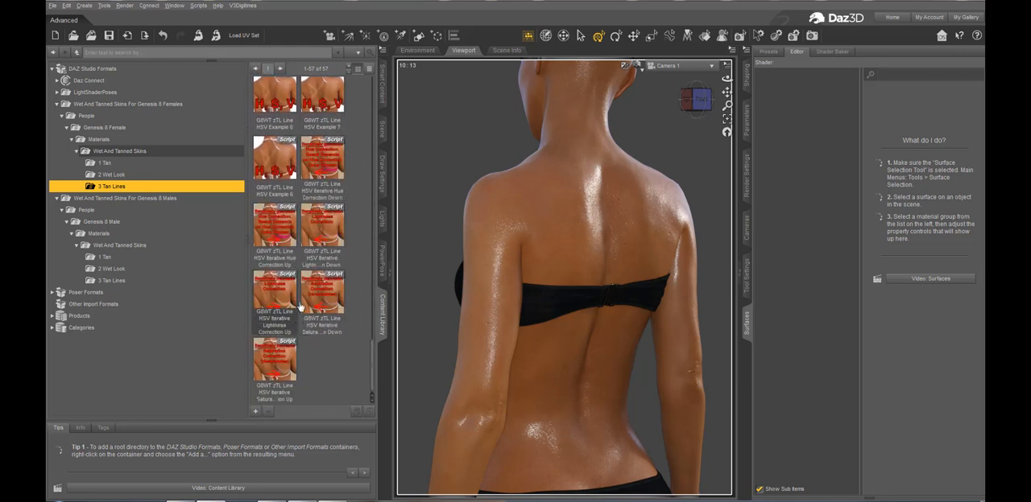
{"action": "scroll", "coordinate": [298, 301], "scroll_direction": "up", "scroll_amount": 5}
{"action": "scroll", "coordinate": [298, 300], "scroll_direction": "up", "scroll_amount": 15}
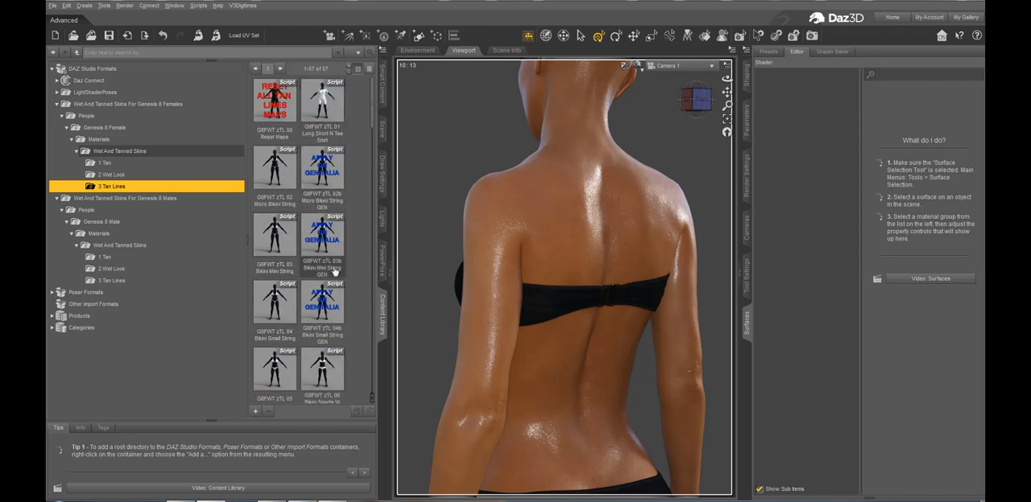
{"action": "scroll", "coordinate": [310, 338], "scroll_direction": "down", "scroll_amount": 4}
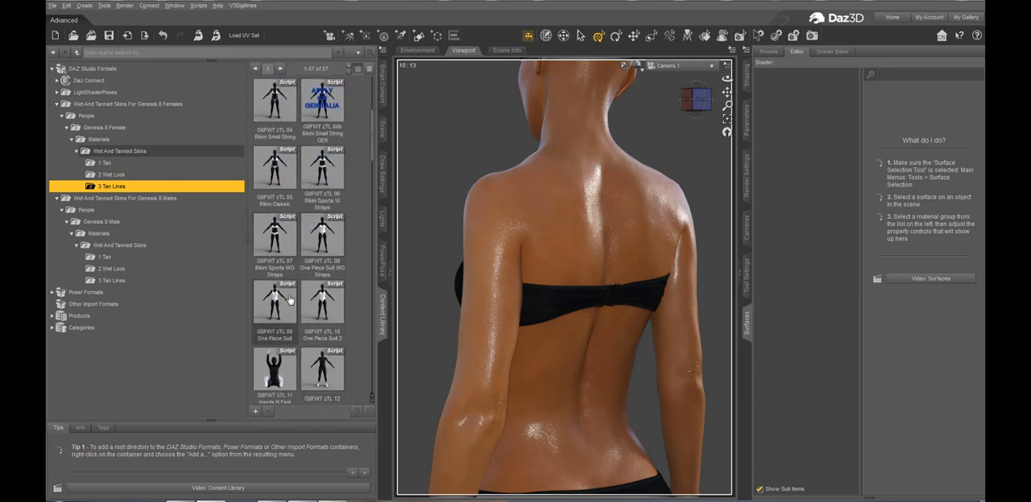
{"action": "scroll", "coordinate": [316, 318], "scroll_direction": "down", "scroll_amount": 6}
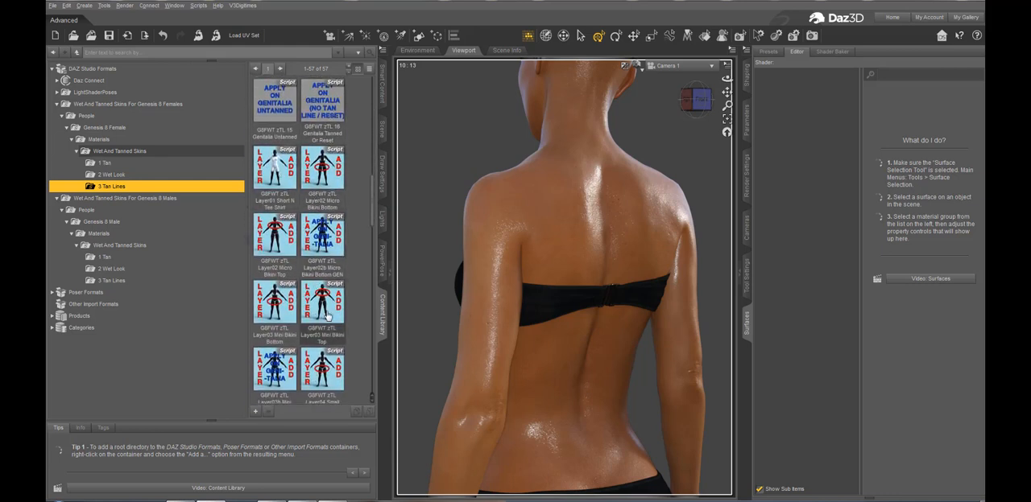
{"action": "scroll", "coordinate": [327, 316], "scroll_direction": "down", "scroll_amount": 3}
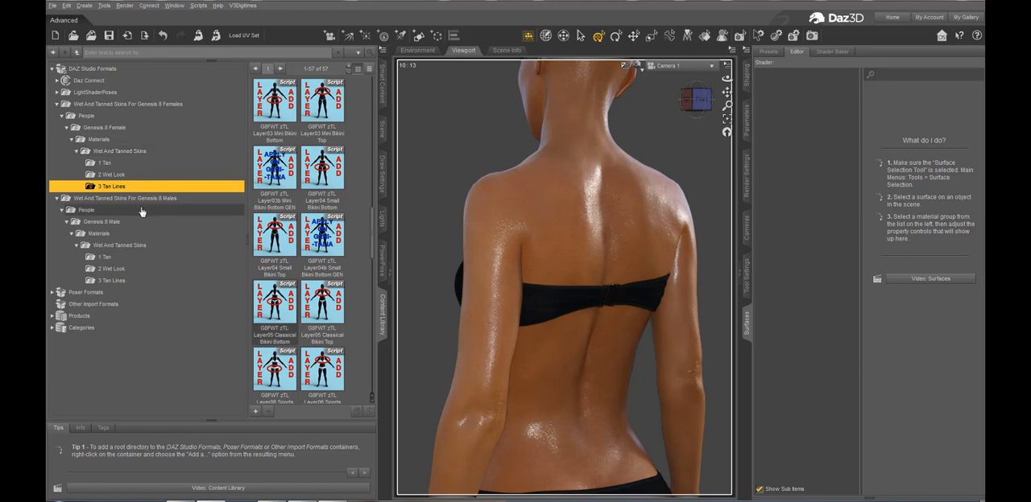
Browse the tan line presets supplied for Genesis 8 Male, from the base patterns to the layer-add versions
{"action": "left_click", "coordinate": [115, 280]}
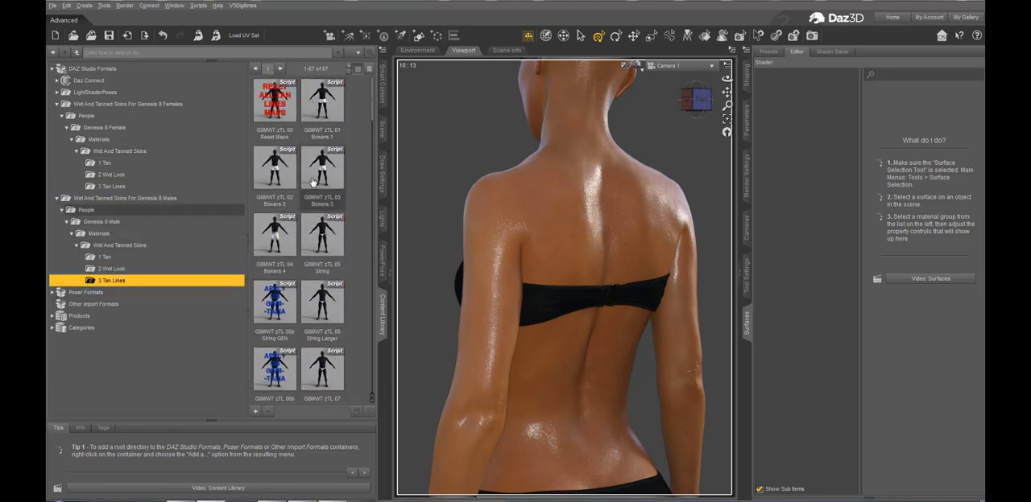
{"action": "scroll", "coordinate": [305, 206], "scroll_direction": "up", "scroll_amount": 4}
{"action": "scroll", "coordinate": [305, 207], "scroll_direction": "down", "scroll_amount": 10}
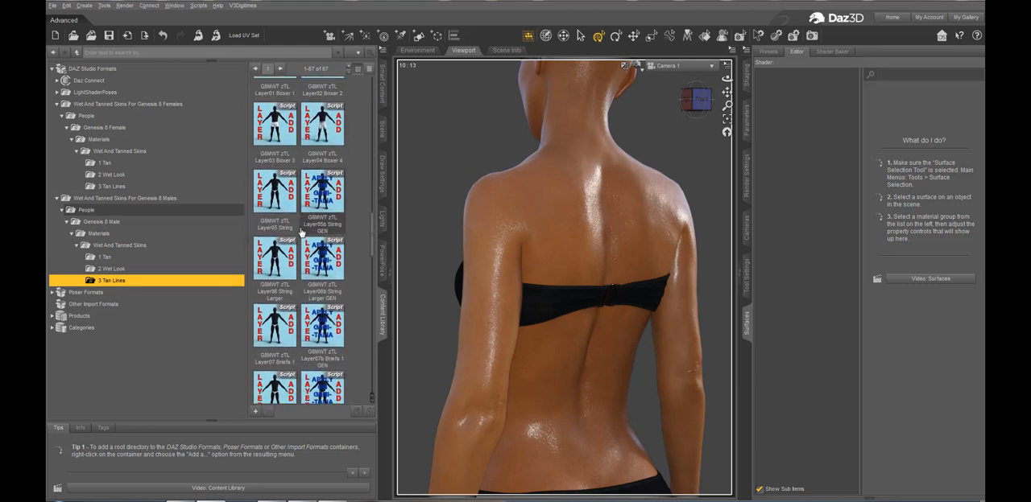
{"action": "scroll", "coordinate": [301, 232], "scroll_direction": "down", "scroll_amount": 5}
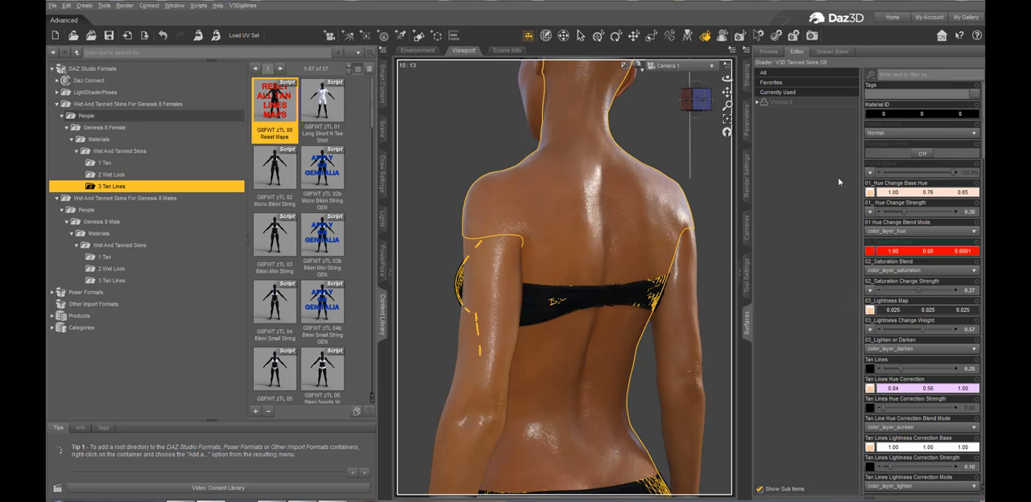
Filter the figure's surface properties by "line" to list only the tan line settings
{"action": "left_click", "coordinate": [906, 73]}
{"action": "type", "text": "l"}
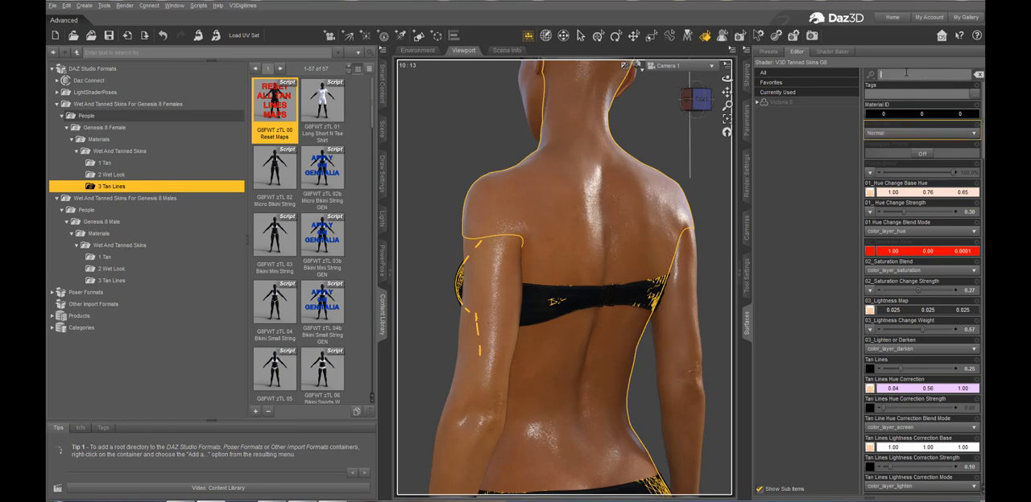
{"action": "type", "text": "in"}
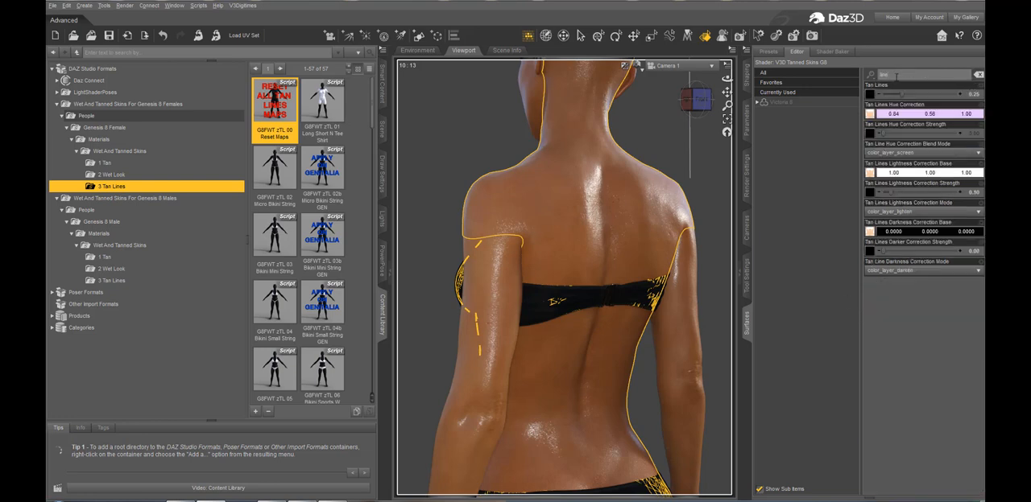
{"action": "type", "text": "e"}
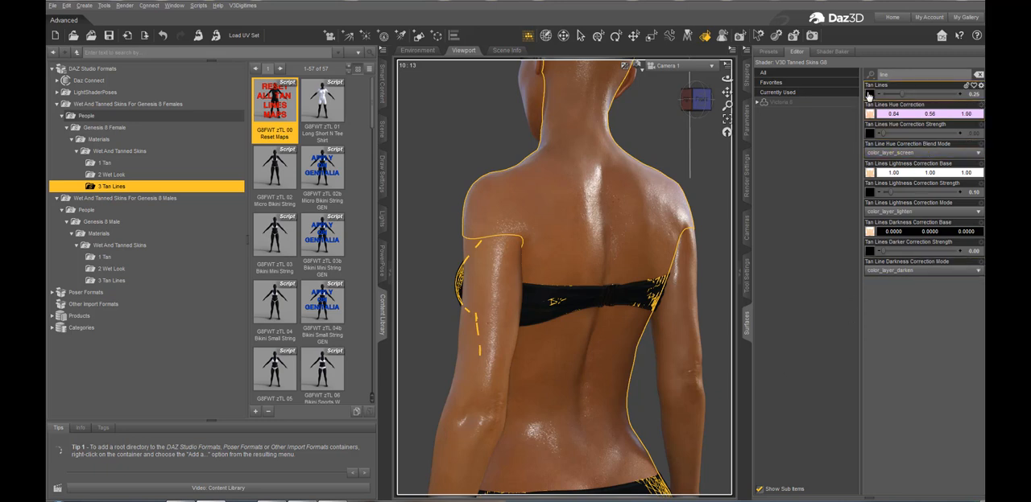
{"action": "mouse_move", "coordinate": [871, 110]}
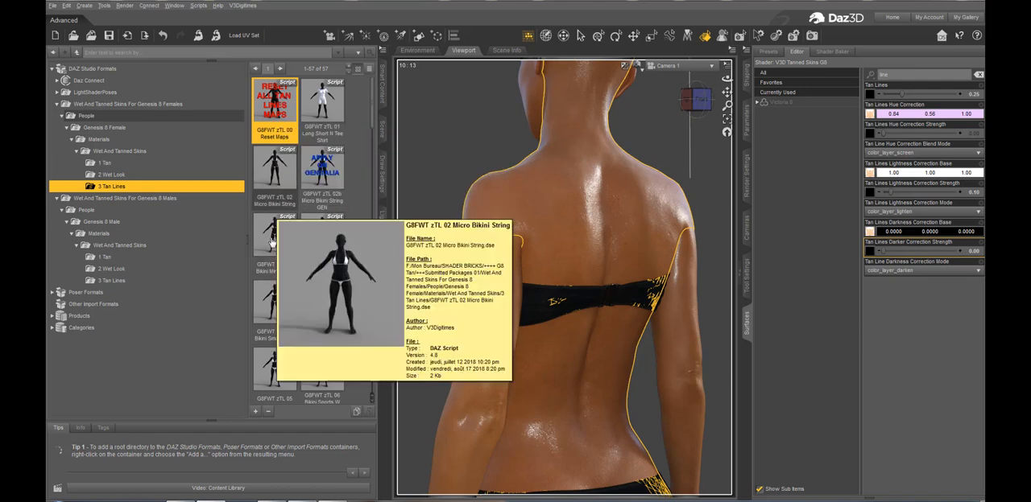
Apply the G8FWT zTL 06 Bikini Sports W Straps tan line preset to the female figure
{"action": "mouse_move", "coordinate": [277, 323]}
{"action": "scroll", "coordinate": [277, 323], "scroll_direction": "down", "scroll_amount": 3}
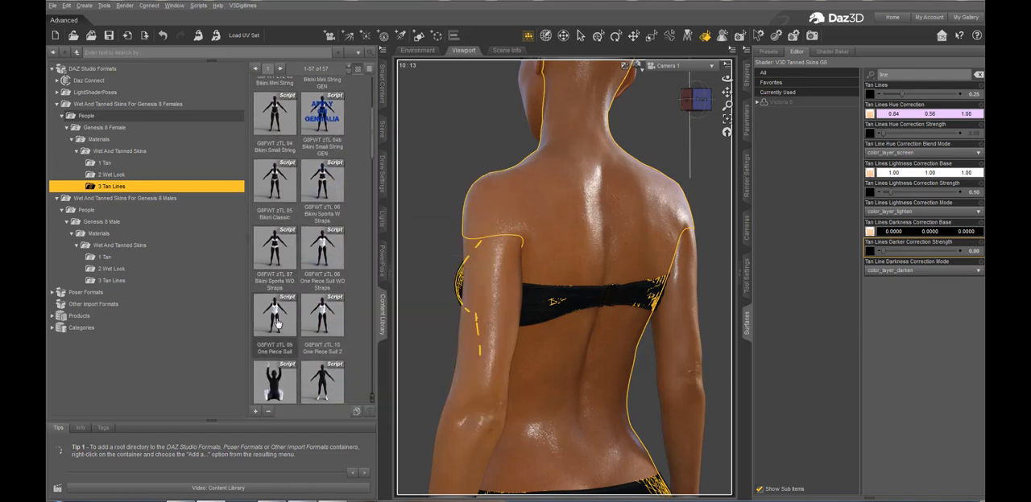
{"action": "left_click", "coordinate": [323, 187]}
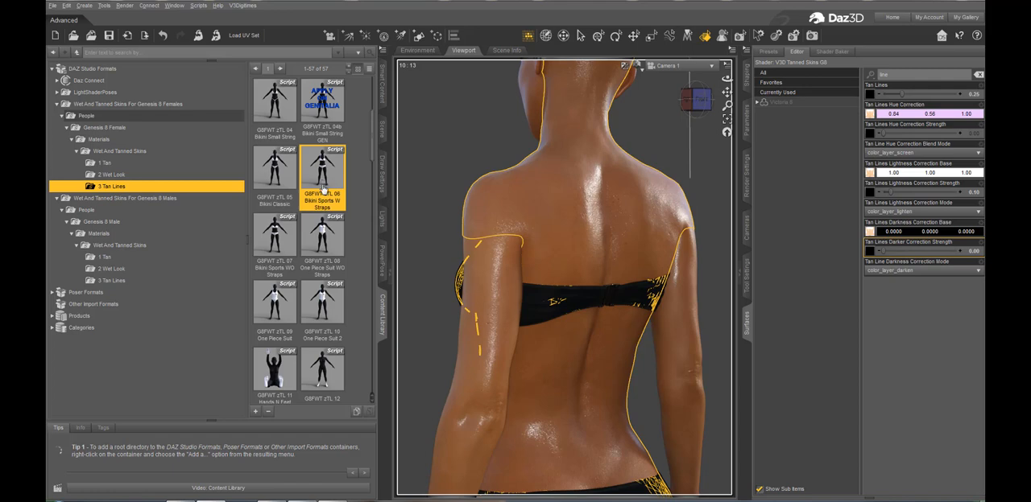
{"action": "double_click", "coordinate": [323, 188]}
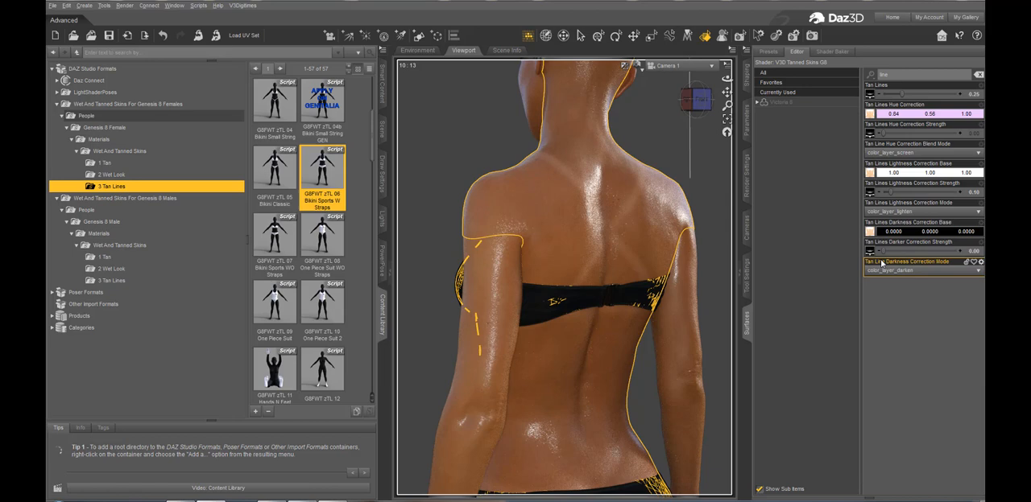
Leave surface selection and inspect the pattern maps assigned to Tan Lines Hue Correction Strength and Tan Lines
{"action": "left_click", "coordinate": [598, 35]}
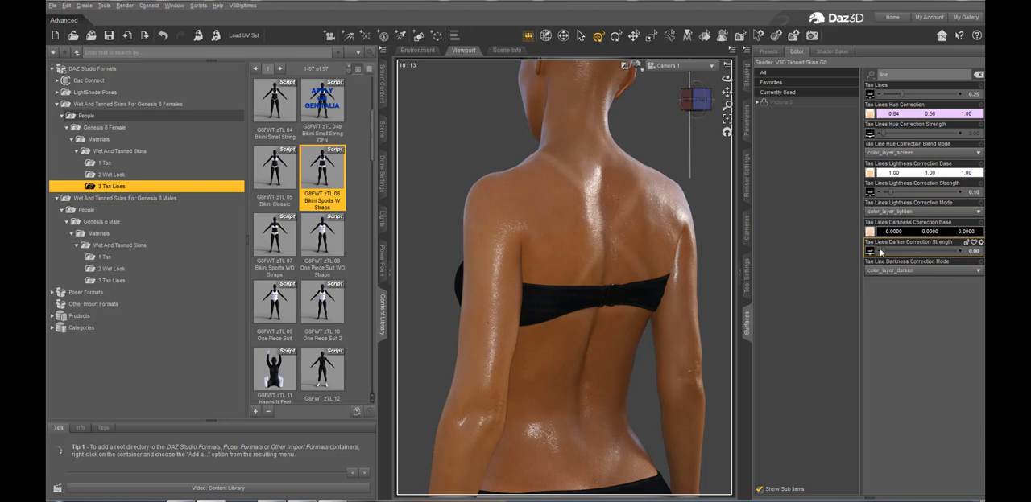
{"action": "mouse_move", "coordinate": [871, 138]}
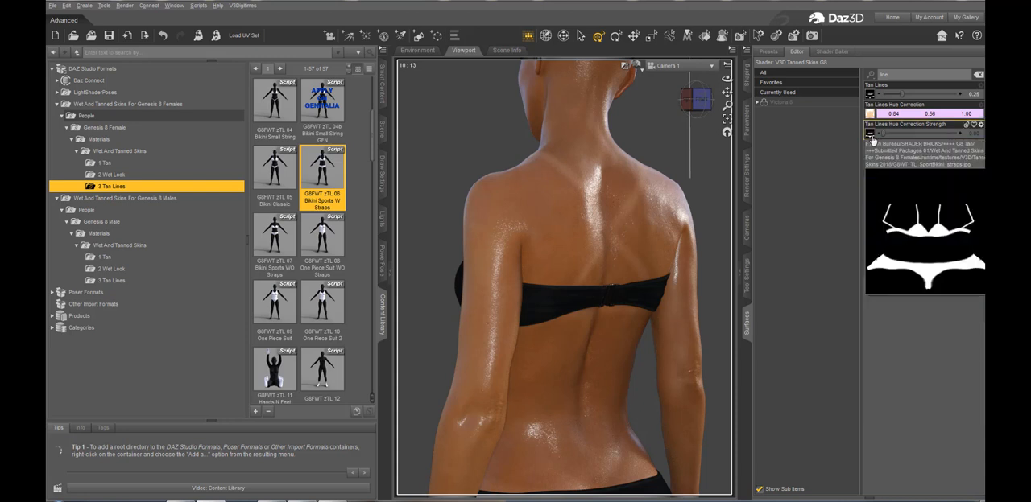
{"action": "mouse_move", "coordinate": [869, 95]}
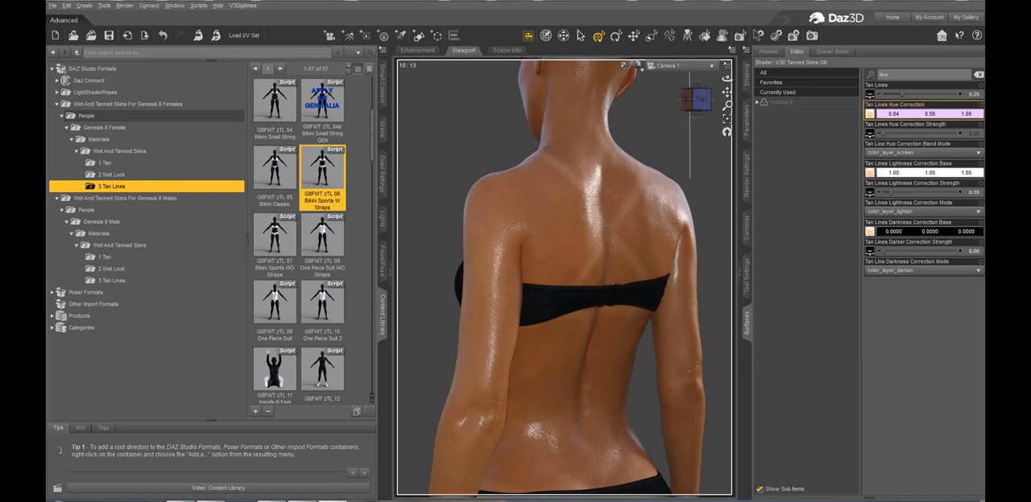
Add the G8FWT zTL Layer09 One Piece Suit layered preset on top of the figure's sports bikini tan line pattern
{"action": "left_click", "coordinate": [280, 110]}
{"action": "scroll", "coordinate": [287, 126], "scroll_direction": "up", "scroll_amount": 3}
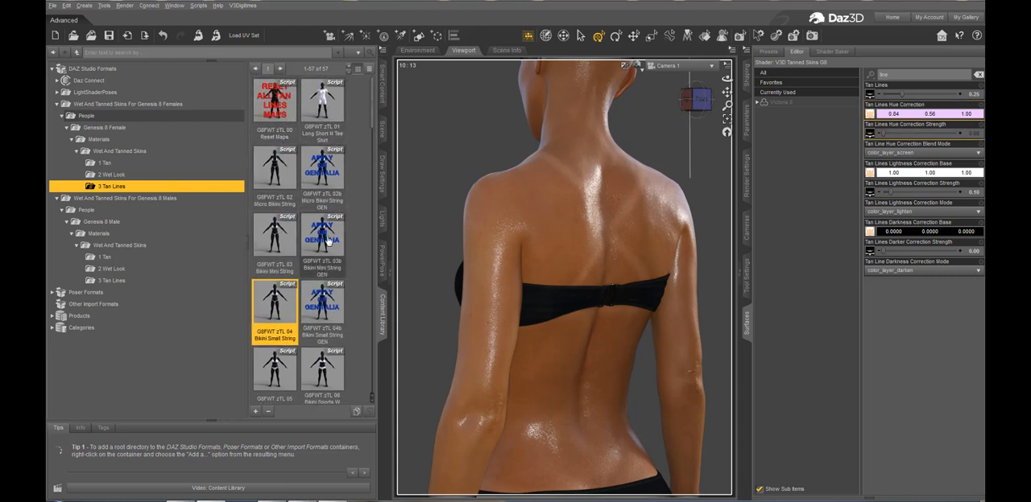
{"action": "scroll", "coordinate": [321, 267], "scroll_direction": "down", "scroll_amount": 10}
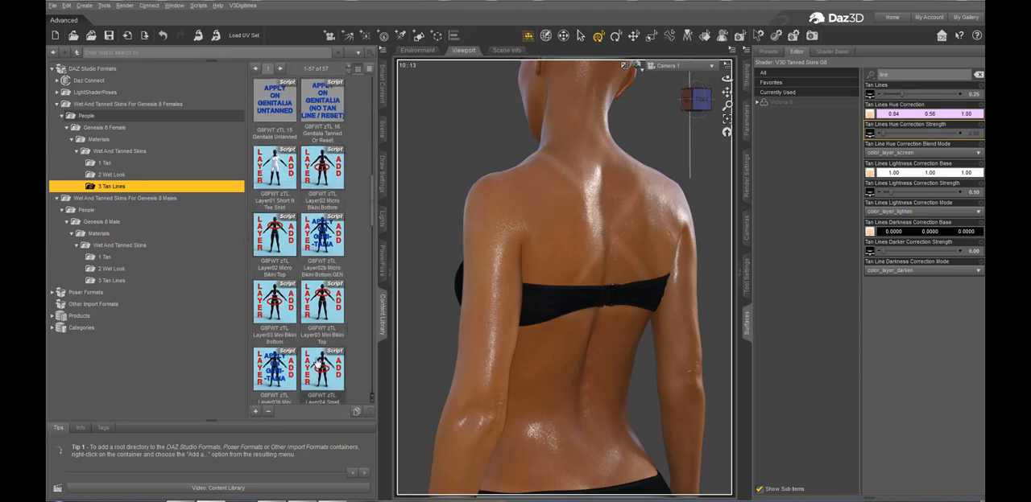
{"action": "scroll", "coordinate": [293, 306], "scroll_direction": "up", "scroll_amount": 10}
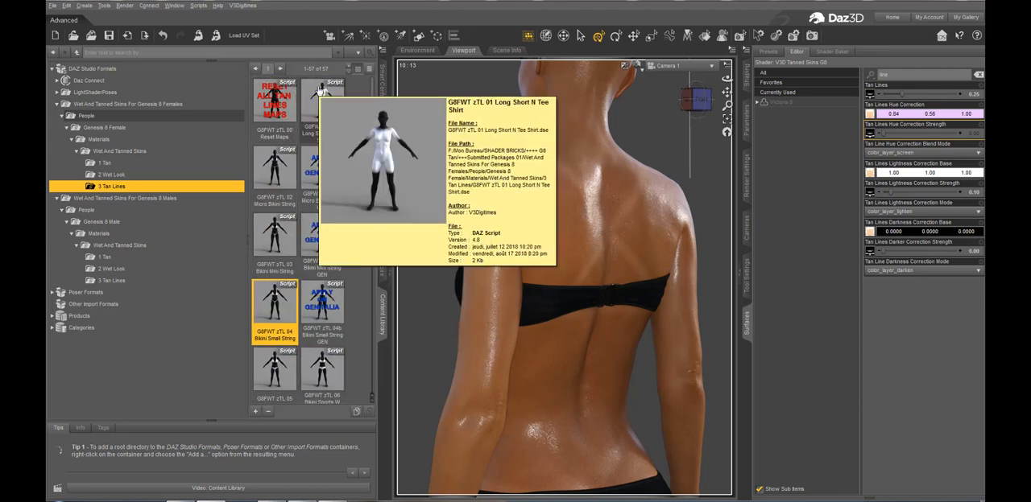
{"action": "mouse_move", "coordinate": [293, 189]}
{"action": "mouse_move", "coordinate": [317, 139]}
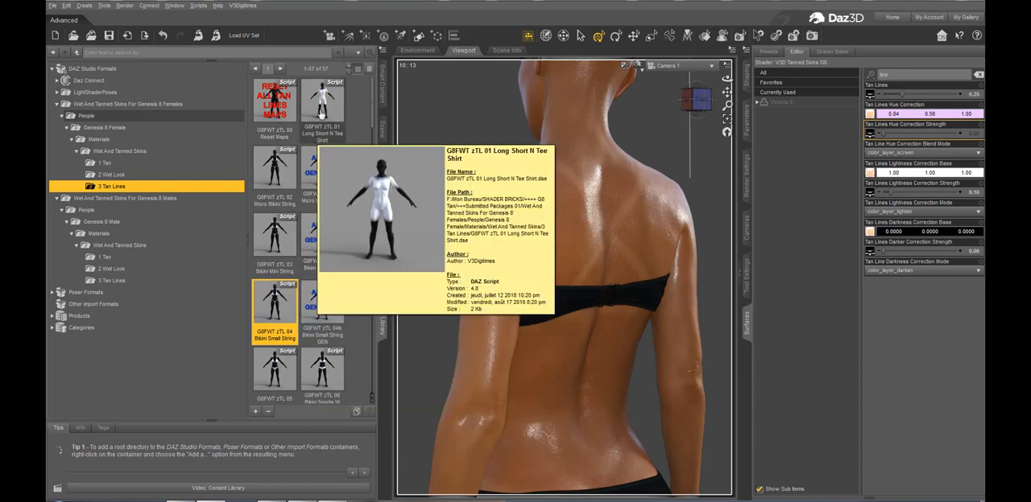
{"action": "scroll", "coordinate": [306, 316], "scroll_direction": "down", "scroll_amount": 7}
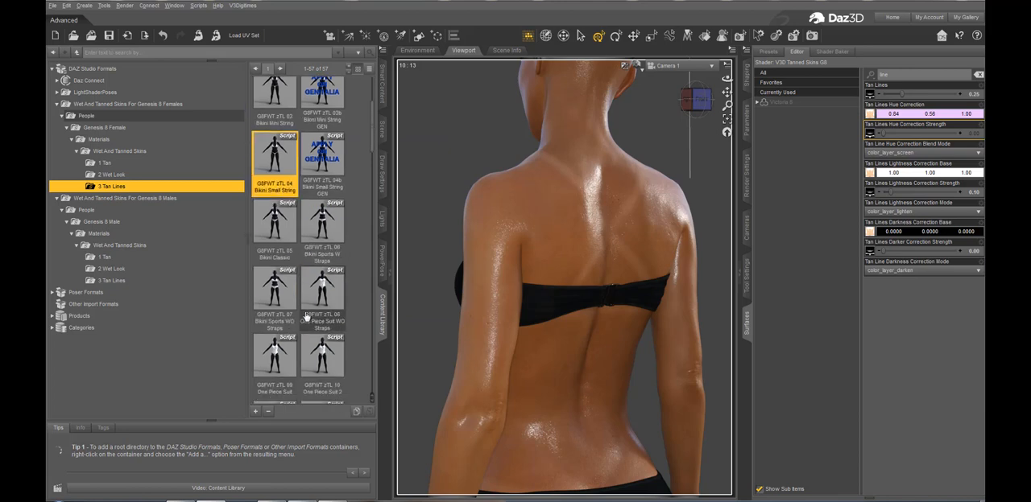
{"action": "scroll", "coordinate": [306, 317], "scroll_direction": "down", "scroll_amount": 1}
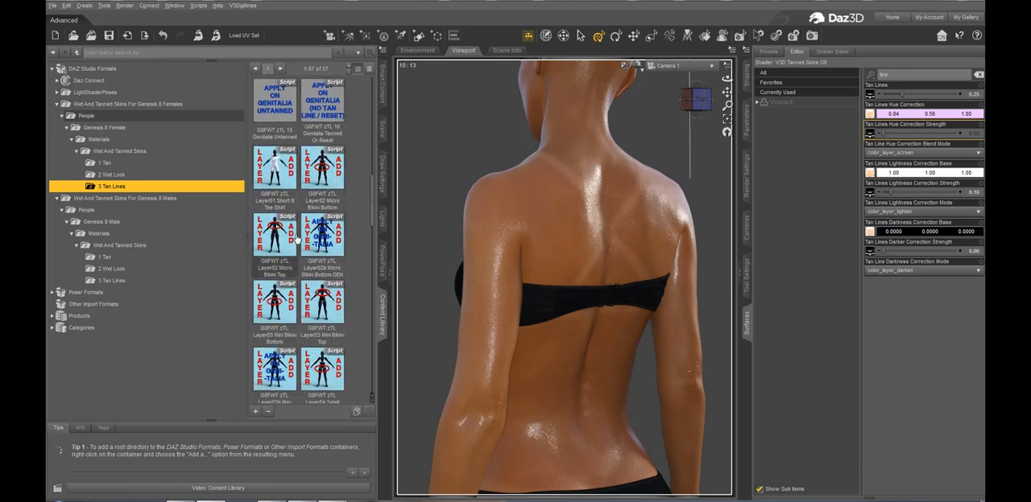
{"action": "mouse_move", "coordinate": [331, 246]}
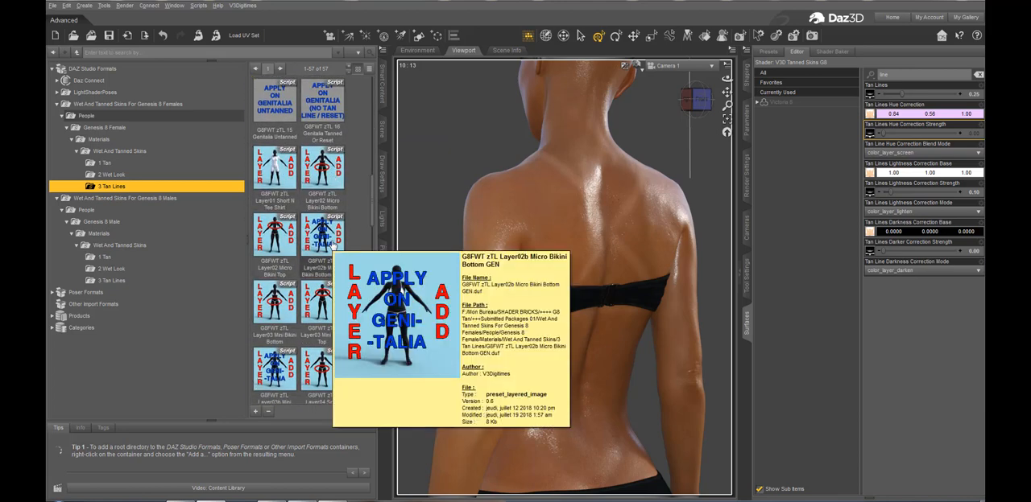
{"action": "scroll", "coordinate": [325, 262], "scroll_direction": "down", "scroll_amount": 3}
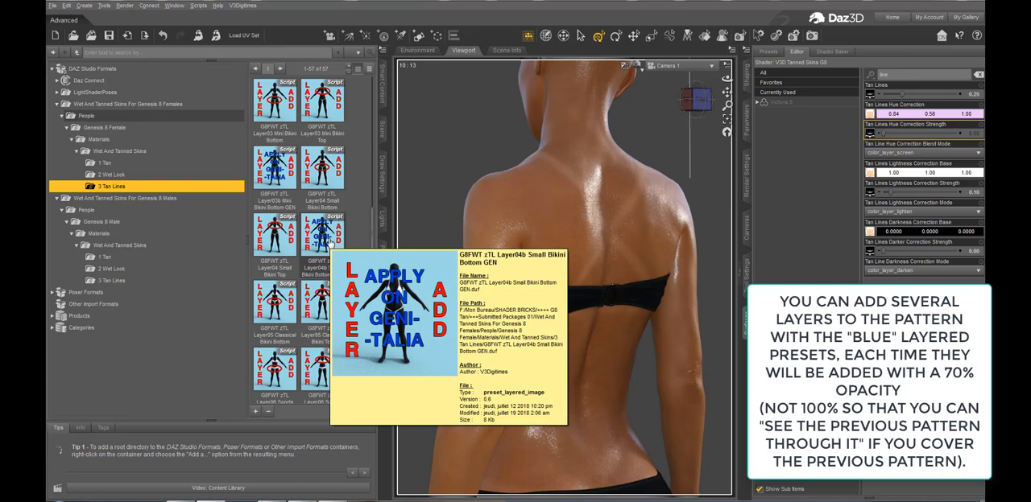
{"action": "scroll", "coordinate": [289, 310], "scroll_direction": "down", "scroll_amount": 3}
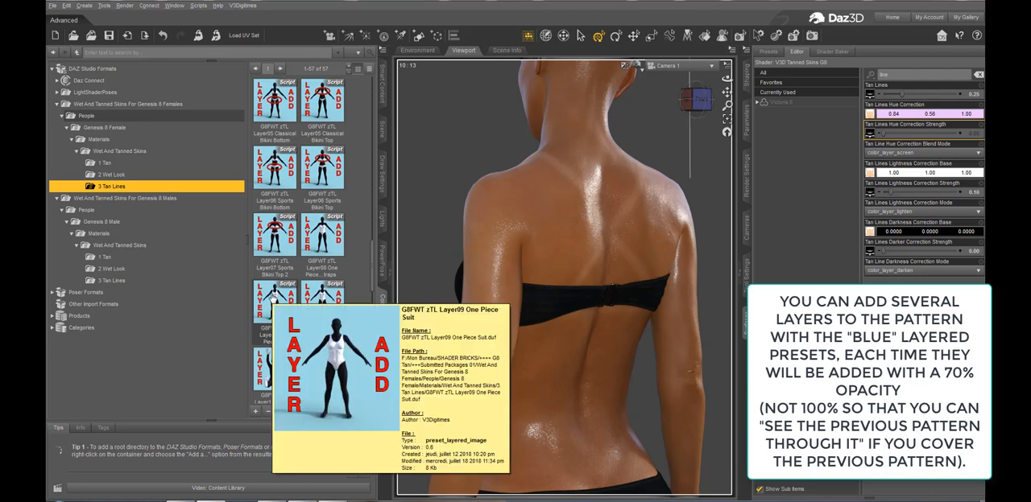
{"action": "double_click", "coordinate": [271, 297]}
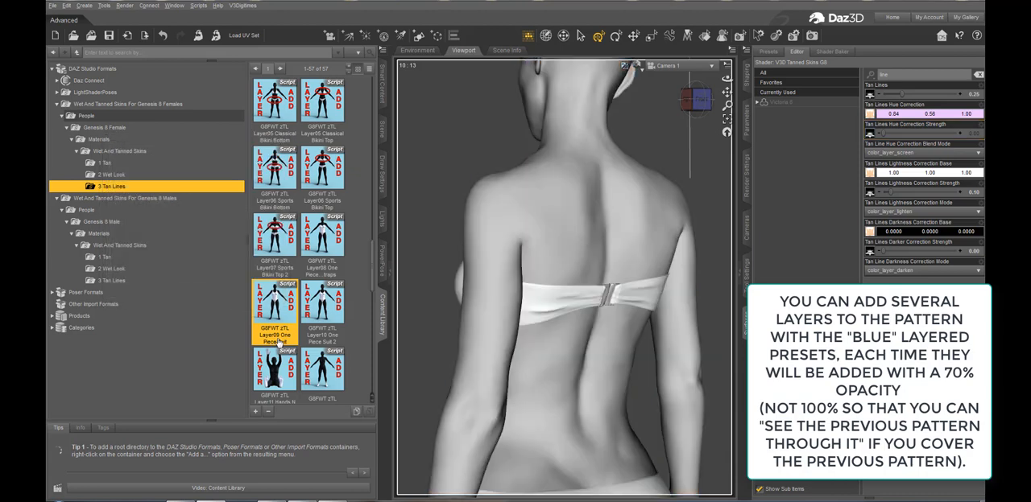
Examine the layered bikini presets with separate top and bottom versions and the dedicated genitalia presets in the female Tan Lines folder
{"action": "mouse_move", "coordinate": [280, 342]}
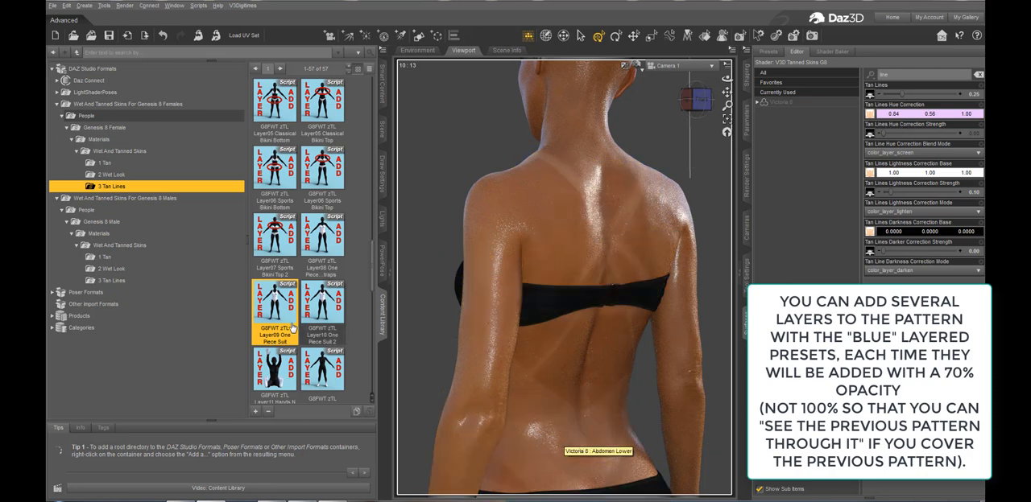
{"action": "mouse_move", "coordinate": [286, 319]}
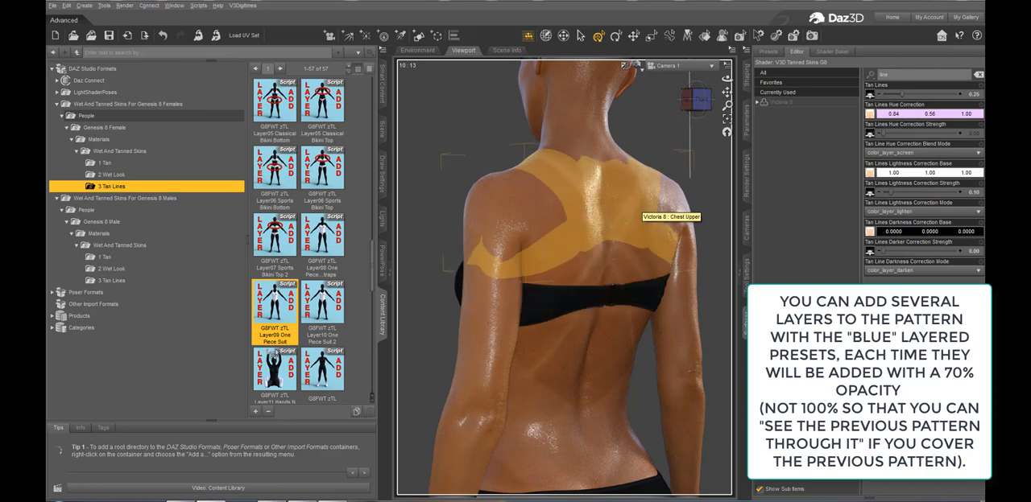
{"action": "mouse_move", "coordinate": [278, 362]}
{"action": "scroll", "coordinate": [286, 331], "scroll_direction": "down", "scroll_amount": 3}
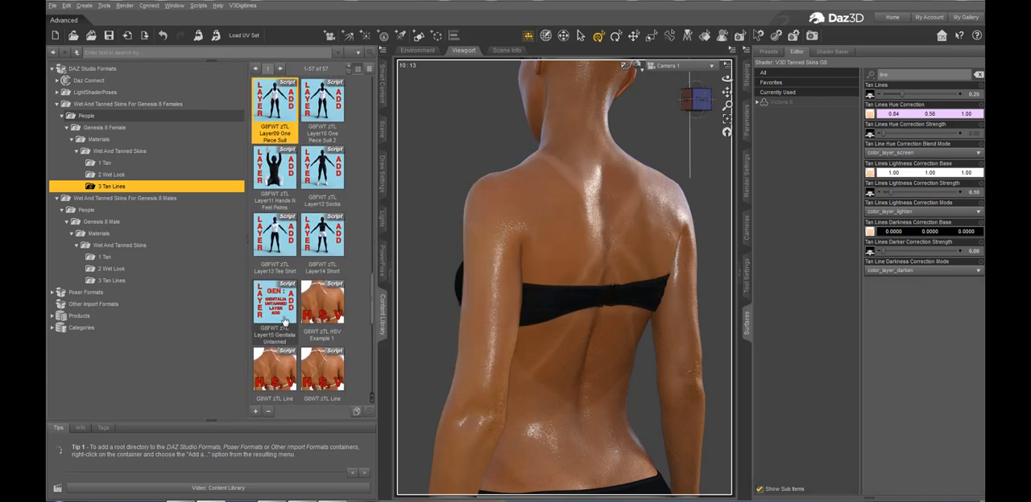
{"action": "scroll", "coordinate": [304, 182], "scroll_direction": "up", "scroll_amount": 6}
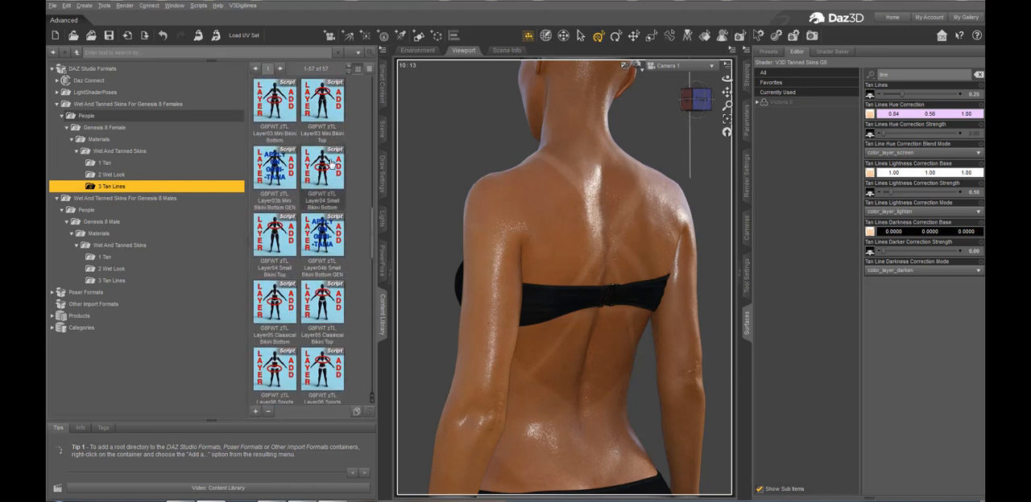
{"action": "mouse_move", "coordinate": [274, 300]}
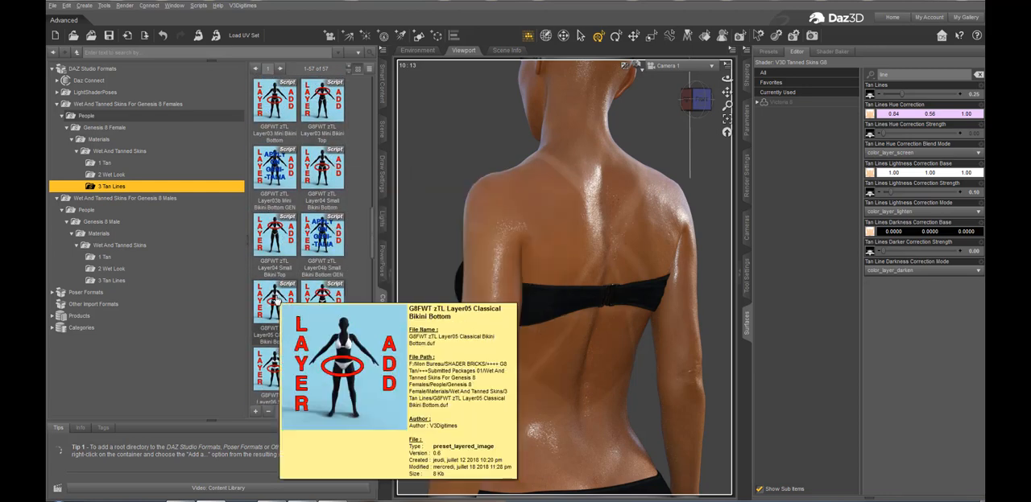
{"action": "mouse_move", "coordinate": [318, 304]}
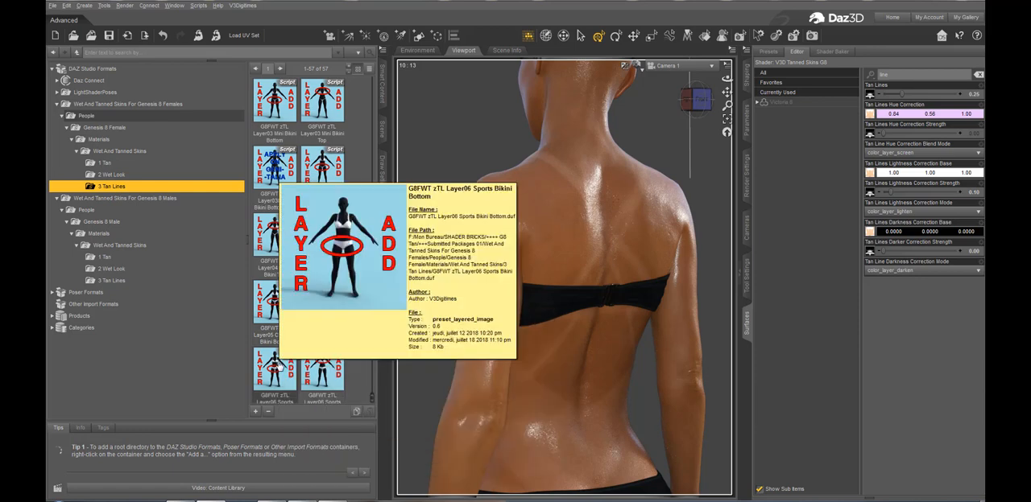
{"action": "mouse_move", "coordinate": [318, 372]}
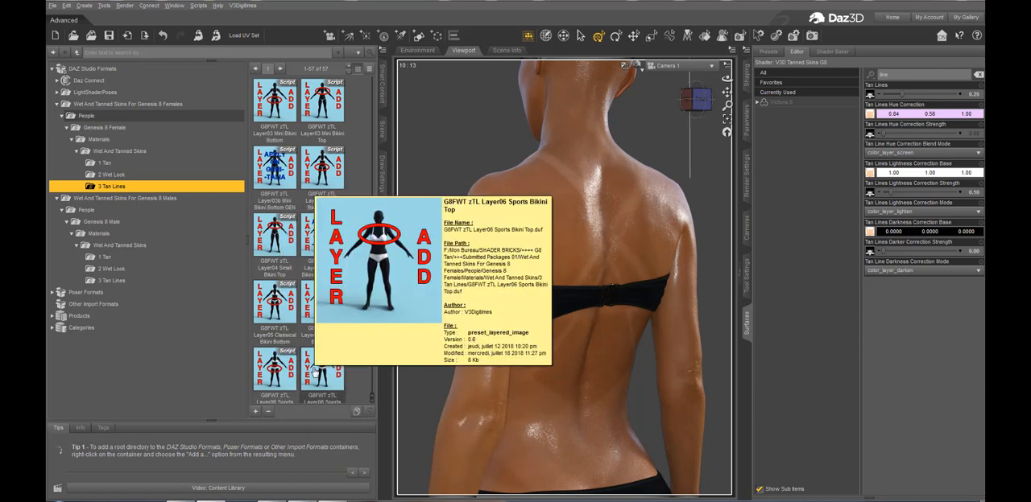
{"action": "scroll", "coordinate": [314, 373], "scroll_direction": "up", "scroll_amount": 5}
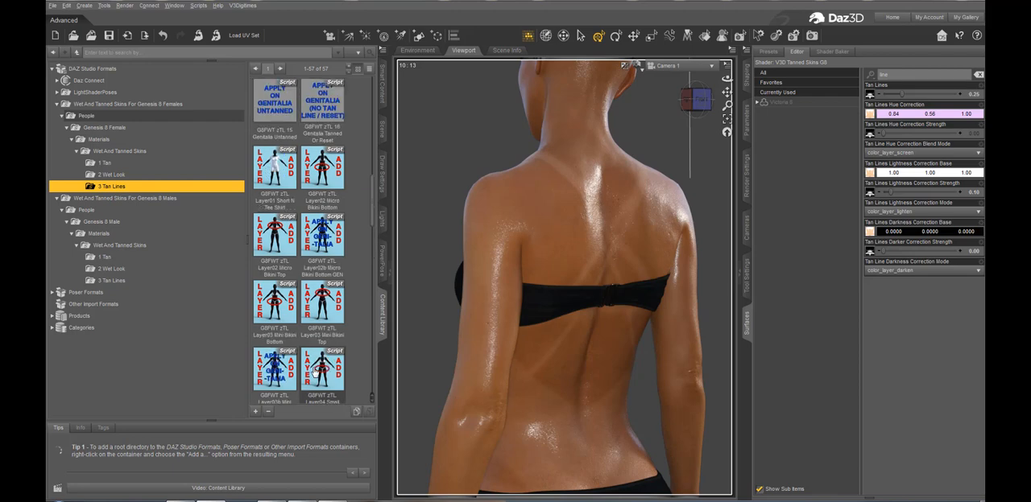
{"action": "scroll", "coordinate": [318, 372], "scroll_direction": "up", "scroll_amount": 5}
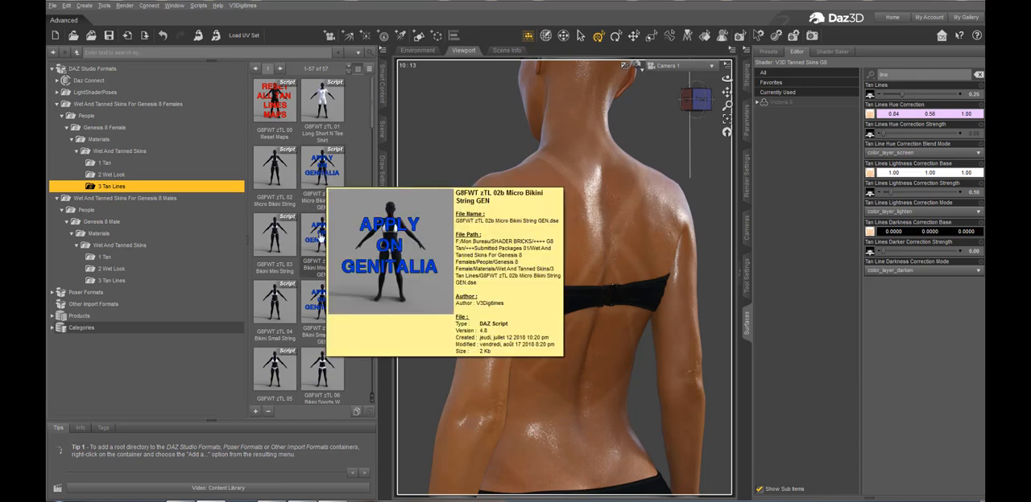
{"action": "mouse_move", "coordinate": [316, 286]}
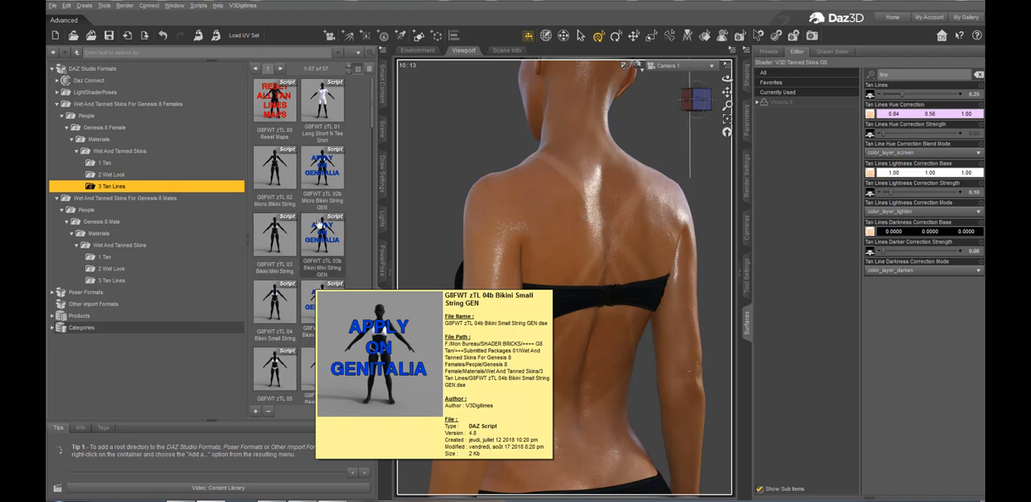
{"action": "mouse_move", "coordinate": [271, 241]}
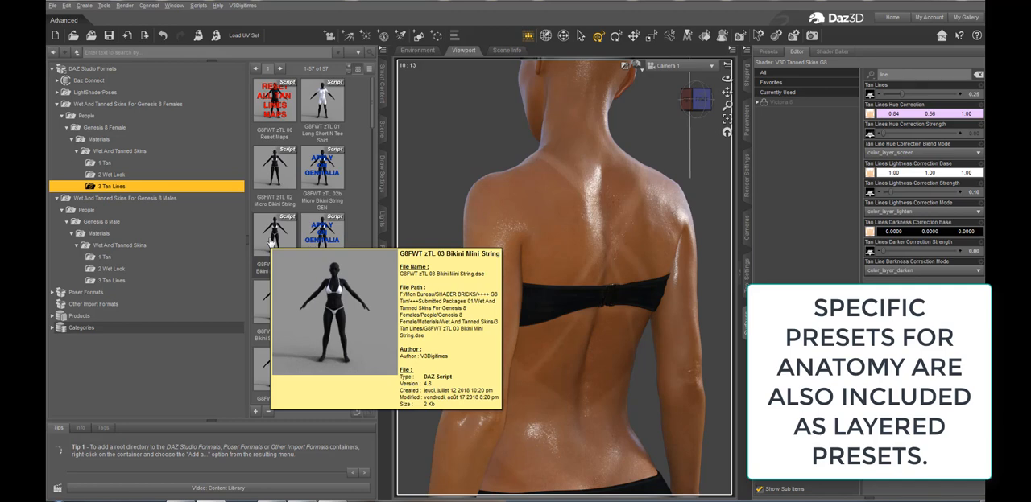
Clear all tan line maps with G8FWT zTL 00 Reset Maps and apply the G8FWT zTL 06 Bikini Sports W Straps preset
{"action": "left_click", "coordinate": [274, 101]}
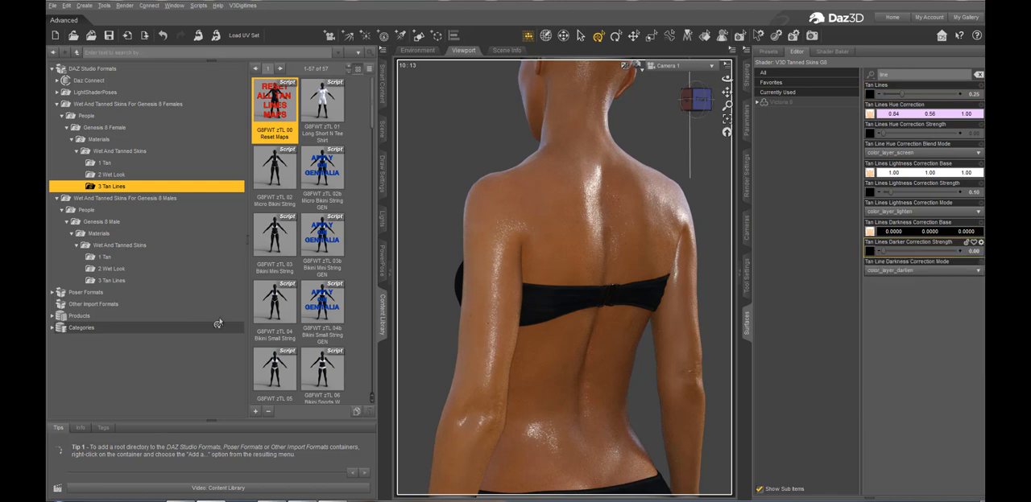
{"action": "left_click", "coordinate": [273, 308]}
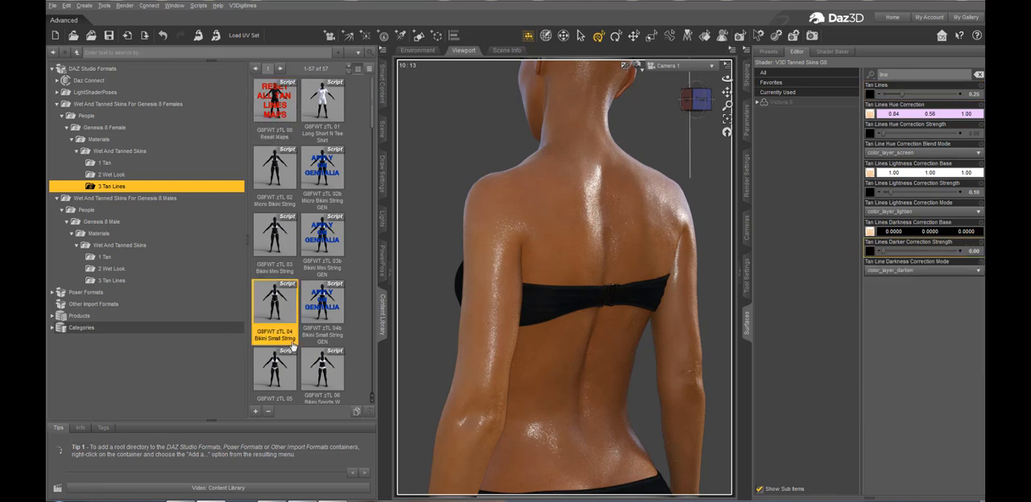
{"action": "left_click", "coordinate": [320, 373]}
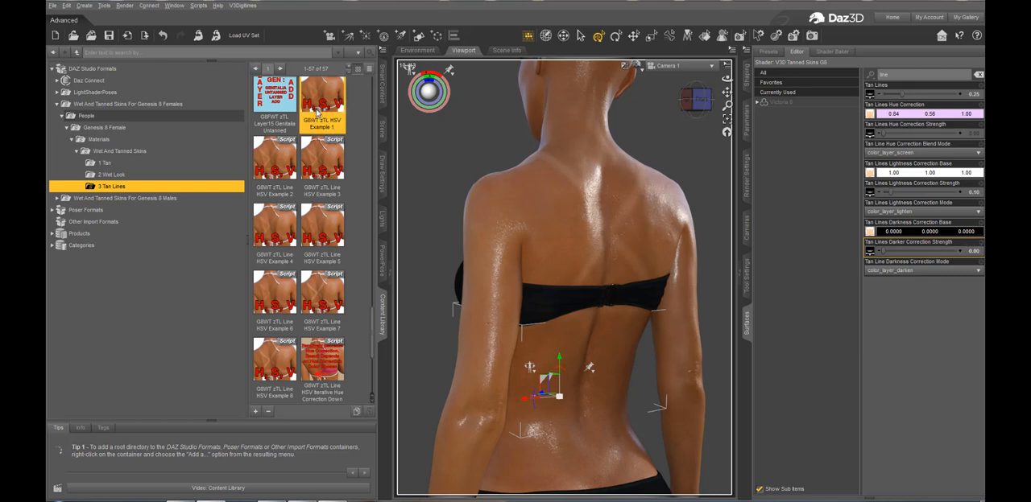
Try the G8WT zTL Line HSV Example 2 tan line colour preset on the figure, followed by HSV Example 3
{"action": "double_click", "coordinate": [277, 190]}
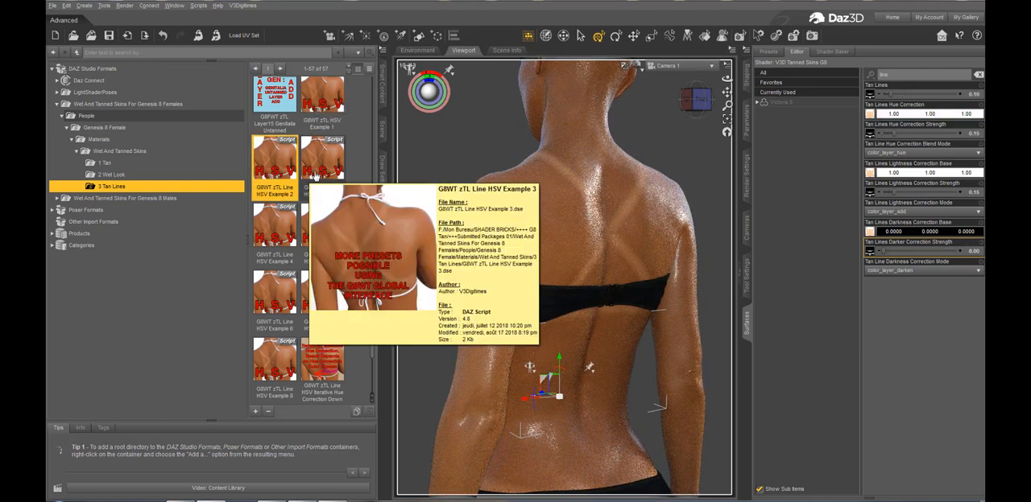
{"action": "double_click", "coordinate": [312, 174]}
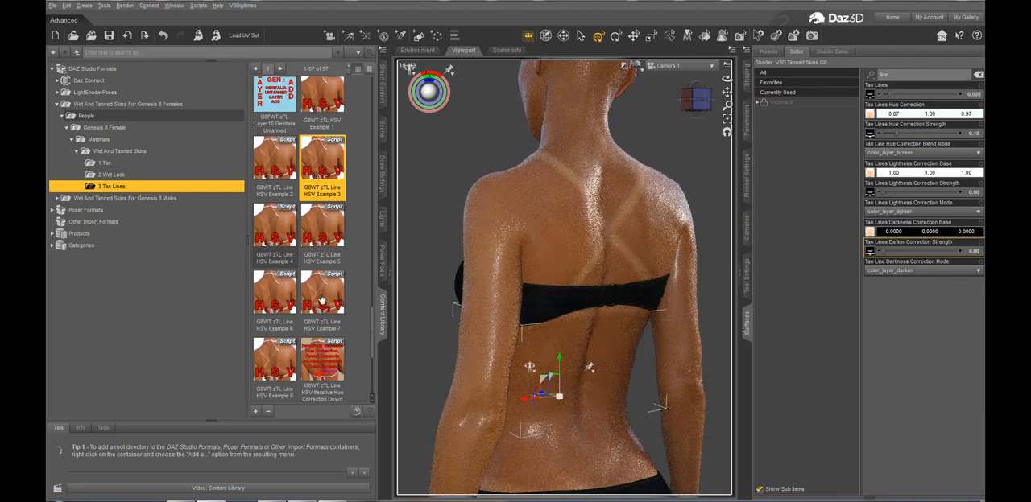
{"action": "mouse_move", "coordinate": [869, 99]}
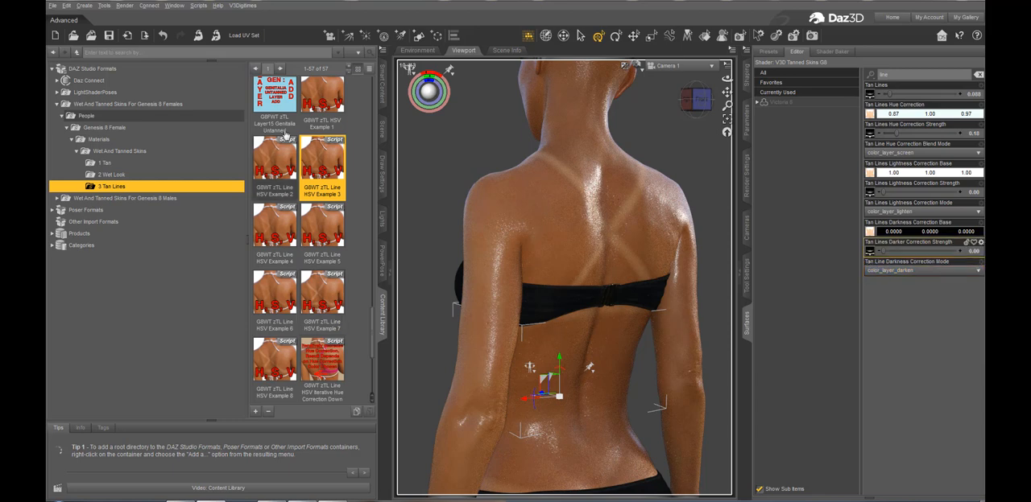
Try the G8WT zTL Line HSV Example 6 preset on the figure's tan lines, followed by HSV Example 7
{"action": "scroll", "coordinate": [250, 318], "scroll_direction": "up", "scroll_amount": 15}
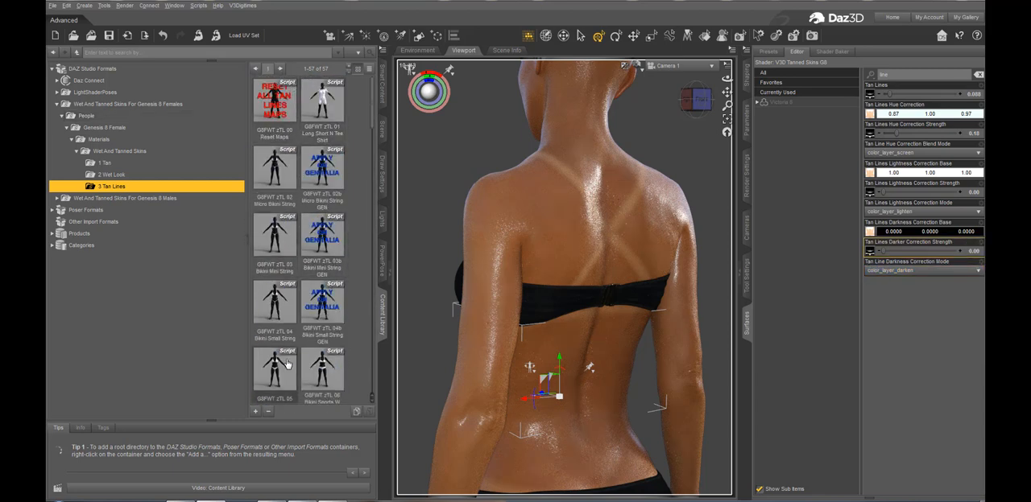
{"action": "scroll", "coordinate": [273, 319], "scroll_direction": "down", "scroll_amount": 10}
{"action": "scroll", "coordinate": [287, 320], "scroll_direction": "down", "scroll_amount": 15}
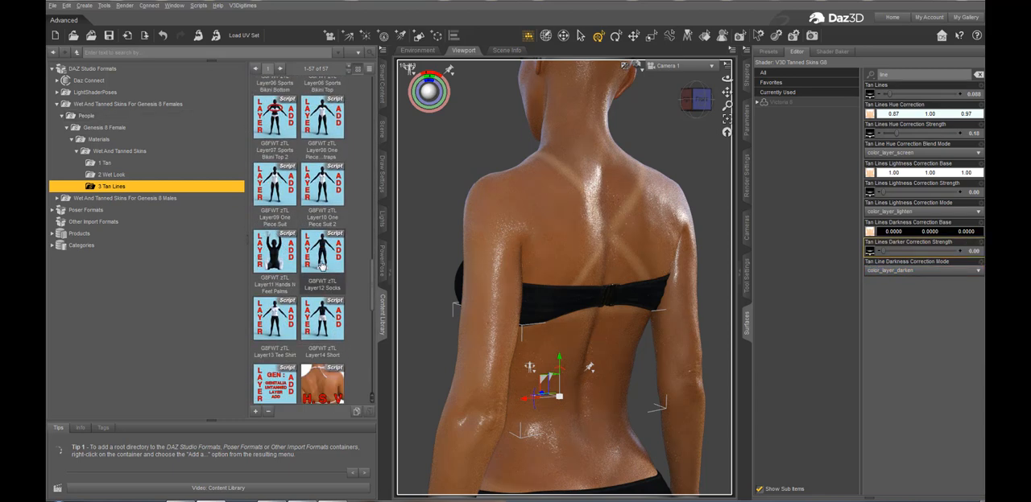
{"action": "double_click", "coordinate": [275, 101]}
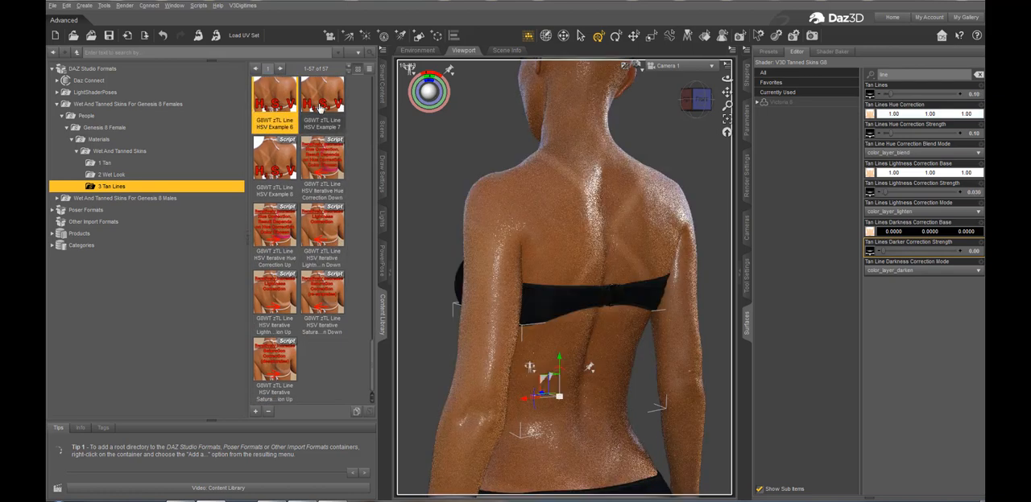
{"action": "double_click", "coordinate": [320, 107]}
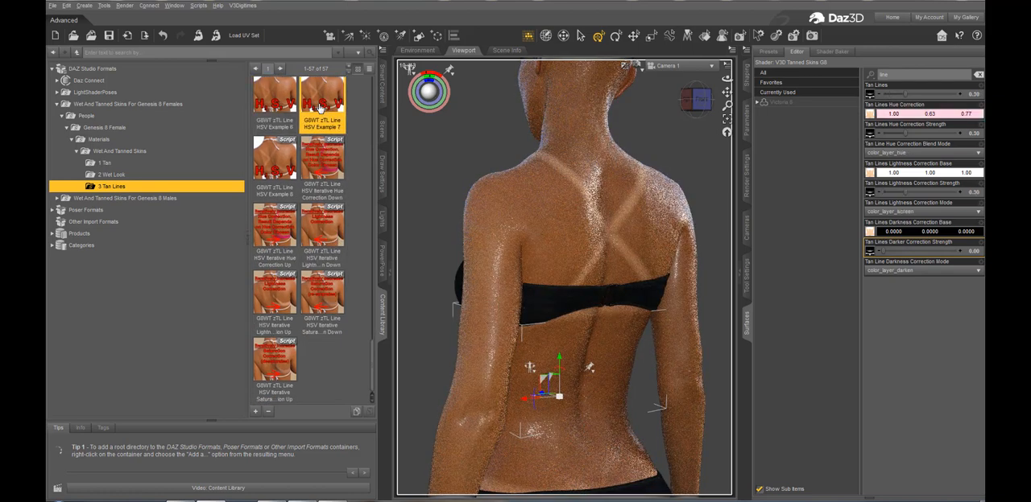
{"action": "mouse_move", "coordinate": [870, 172]}
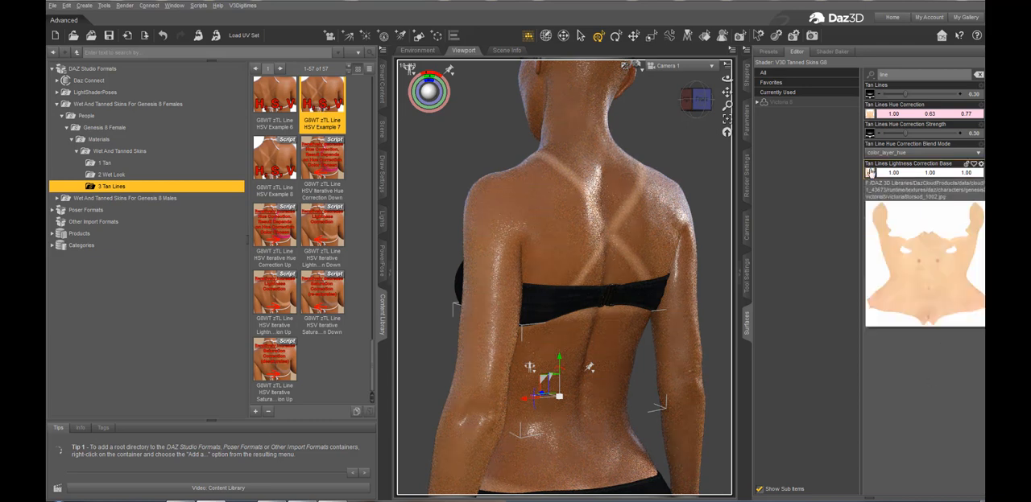
Apply the G8WT zTL Line HSV Example 8 preset to the figure's tan lines
{"action": "left_click", "coordinate": [268, 165]}
{"action": "double_click", "coordinate": [268, 165]}
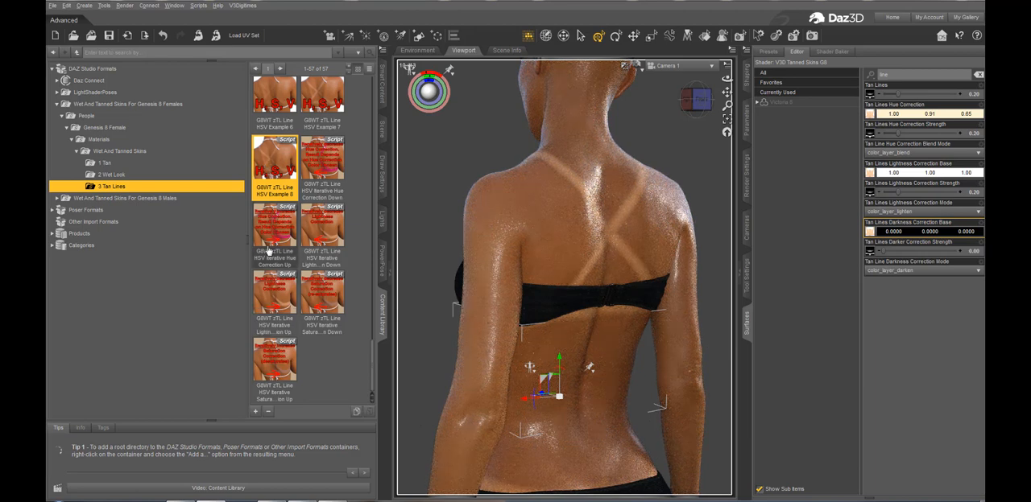
{"action": "scroll", "coordinate": [326, 181], "scroll_direction": "up", "scroll_amount": 3}
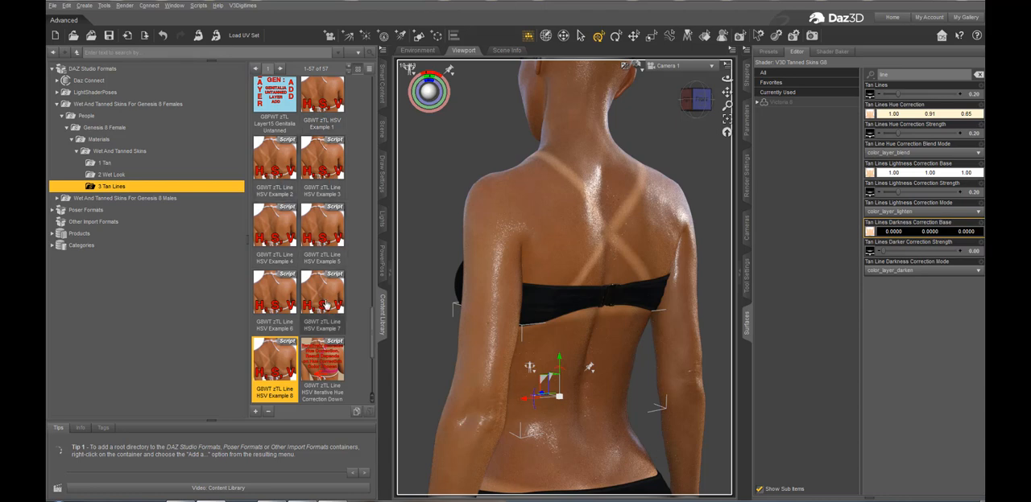
{"action": "mouse_move", "coordinate": [326, 303]}
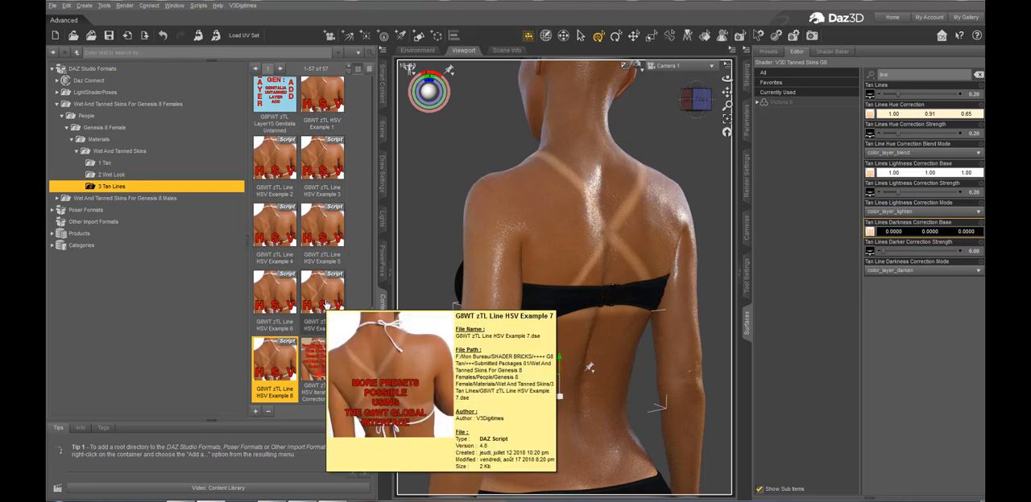
Lower Tan Lines Hue Correction Strength to 0.00 by repeatedly applying the HSV Iterative Hue Correction Down preset
{"action": "scroll", "coordinate": [322, 266], "scroll_direction": "down", "scroll_amount": 3}
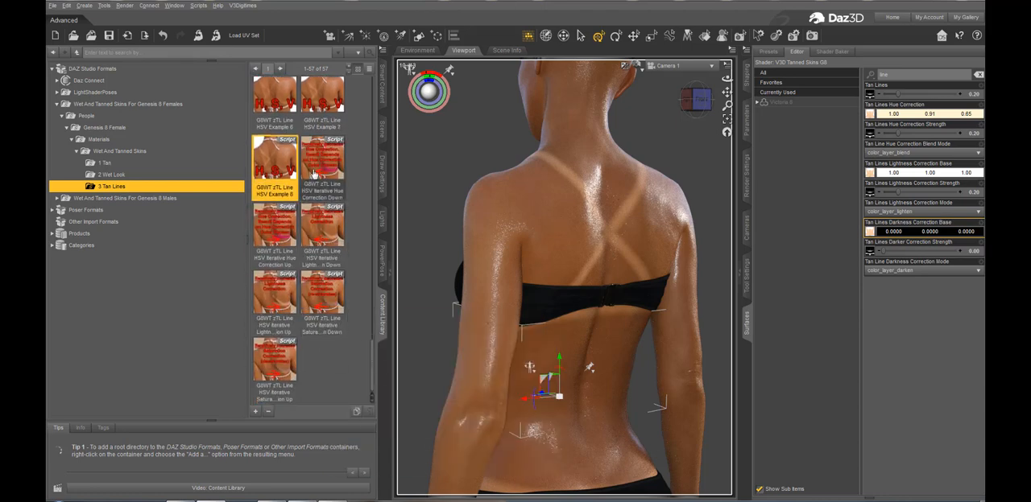
{"action": "left_click", "coordinate": [314, 173]}
{"action": "double_click", "coordinate": [314, 174]}
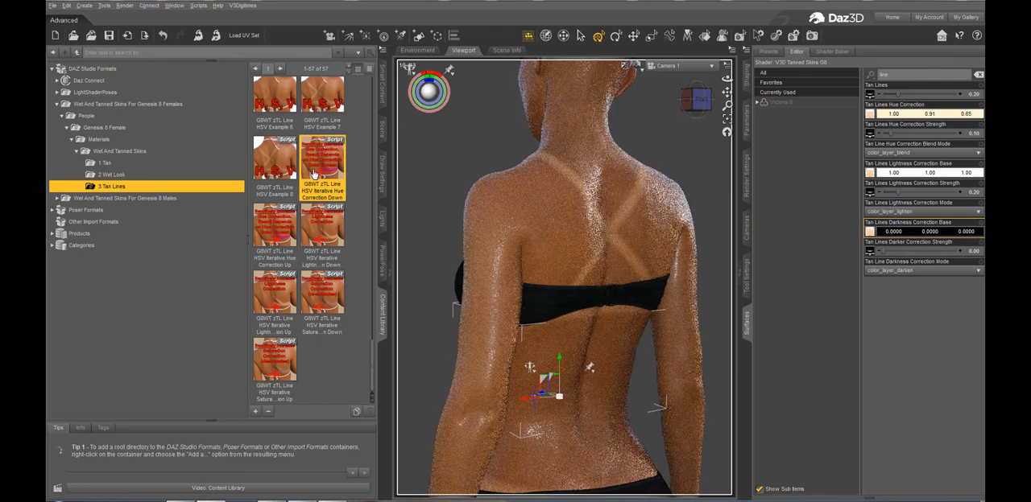
{"action": "double_click", "coordinate": [314, 173]}
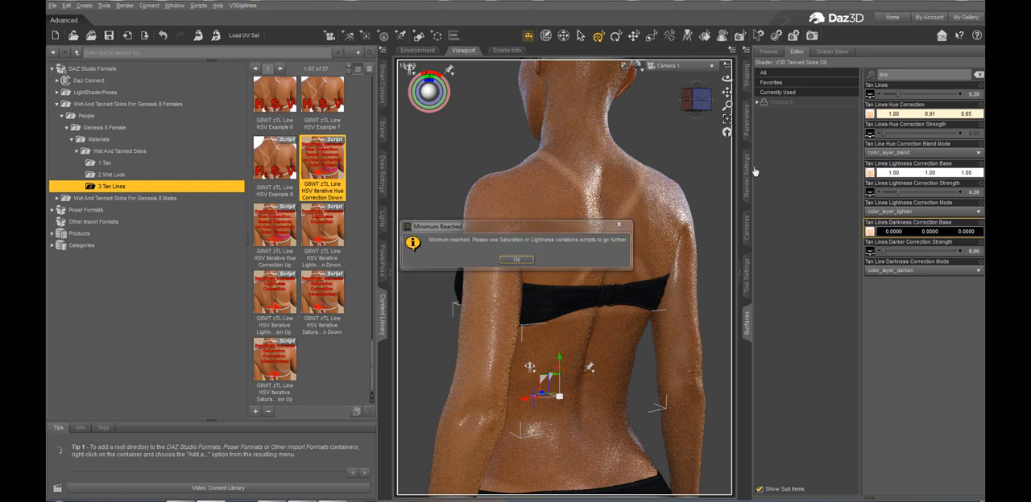
{"action": "key", "text": "Return"}
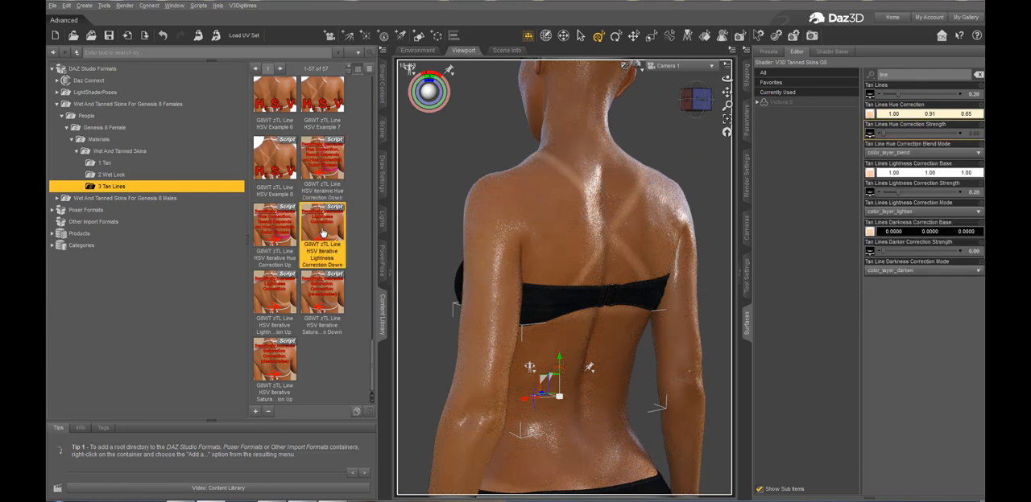
Lower Tan Lines Lightness Correction Strength to 0 by repeatedly applying the HSV Iterative Lightness Correction Down preset
{"action": "left_click", "coordinate": [319, 235]}
{"action": "mouse_move", "coordinate": [323, 159]}
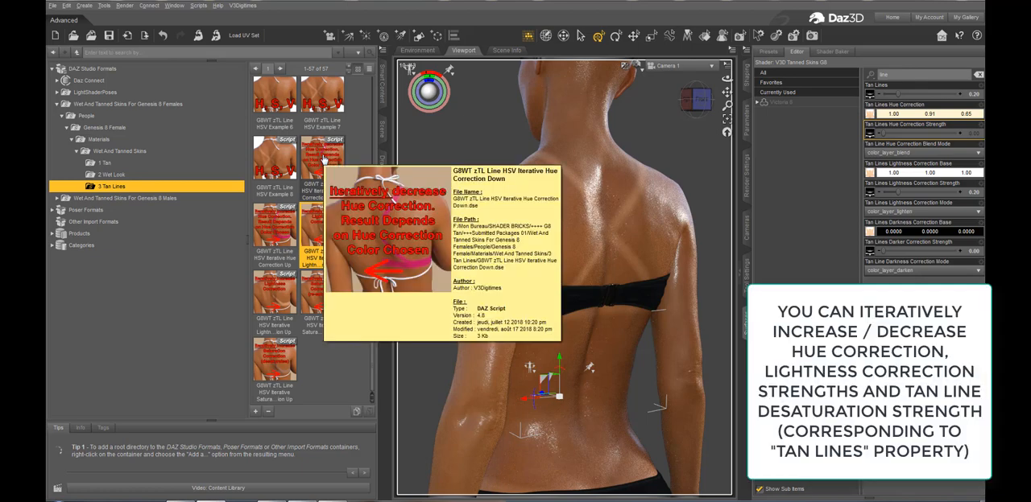
{"action": "mouse_move", "coordinate": [325, 234]}
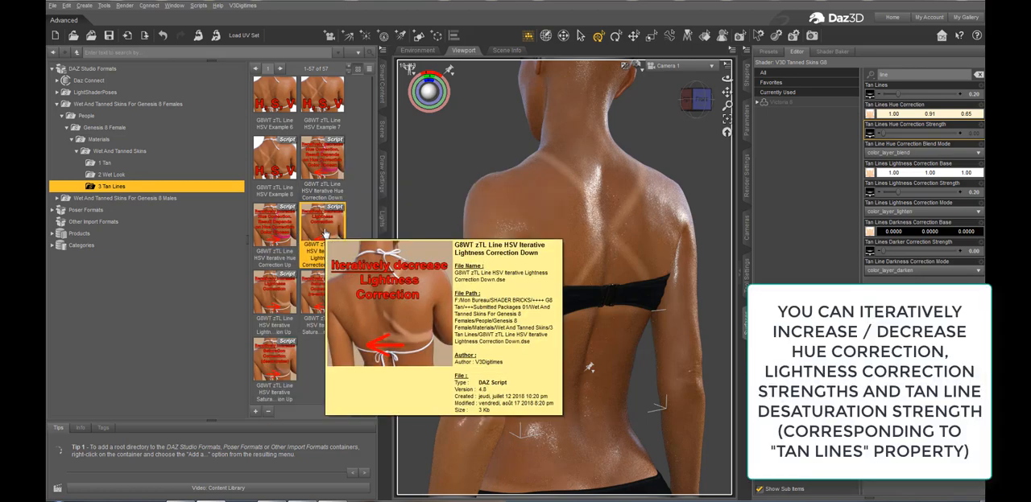
{"action": "double_click", "coordinate": [326, 234]}
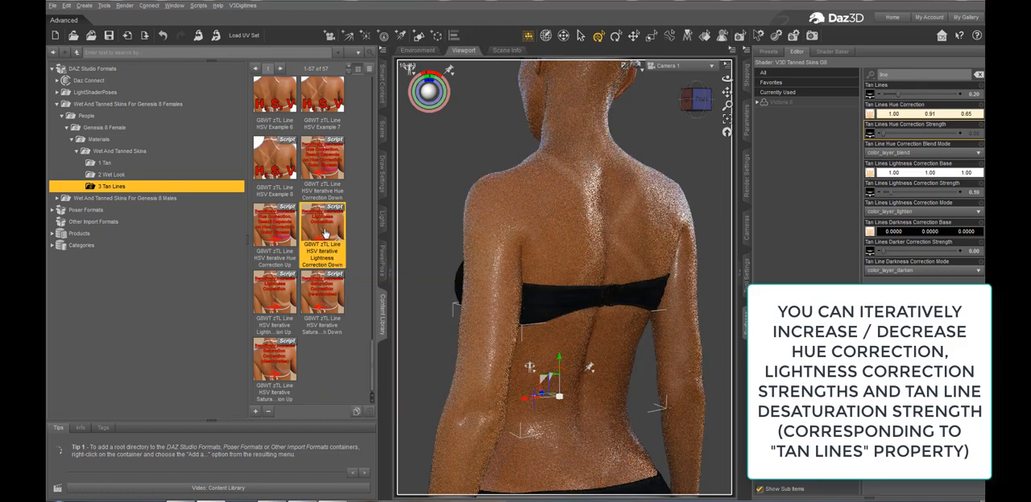
{"action": "double_click", "coordinate": [324, 233]}
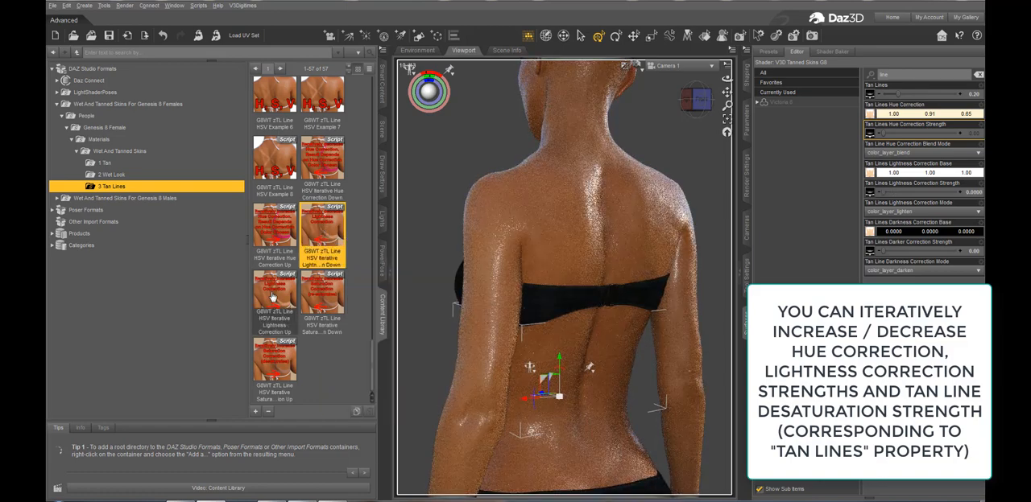
Raise the tan lines' lightness with HSV Iterative Lightness Correction Up, and reduce its strength to 0.10 with the matching Down preset
{"action": "double_click", "coordinate": [274, 296]}
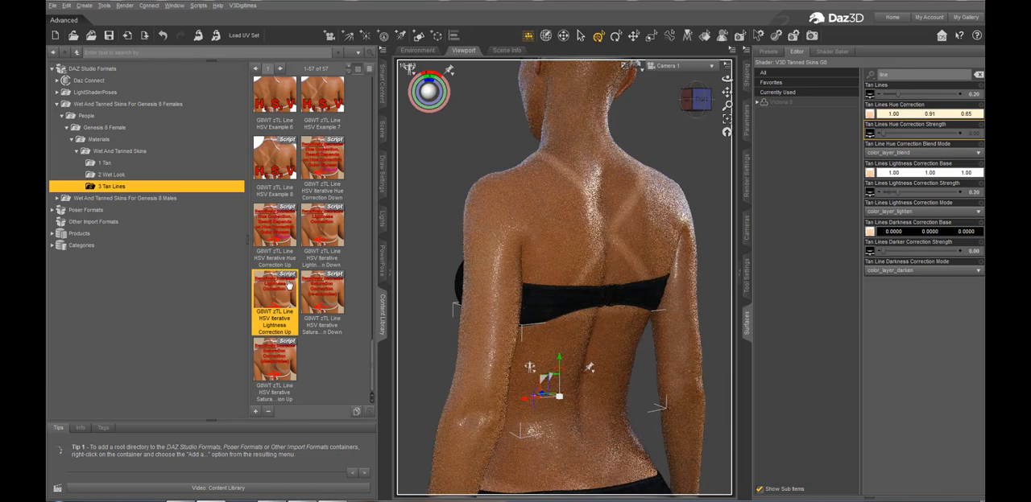
{"action": "double_click", "coordinate": [319, 240]}
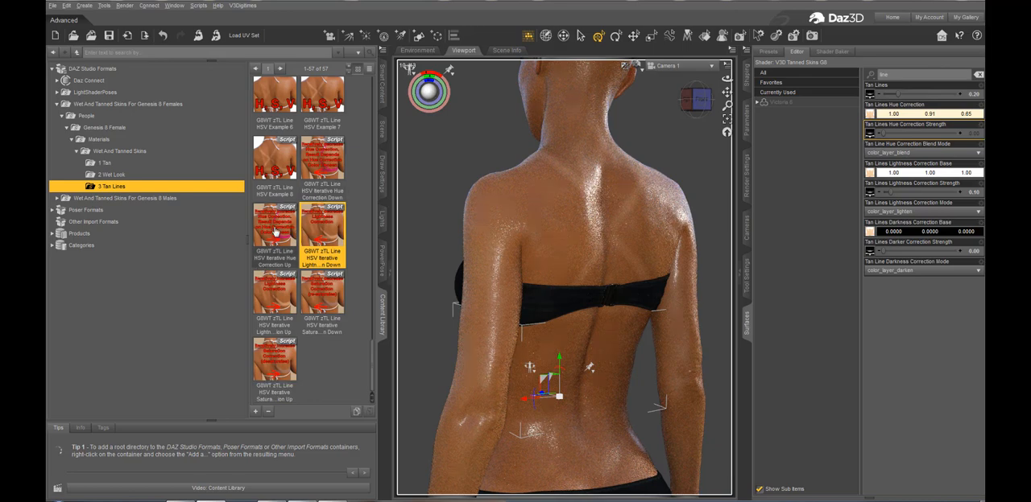
Raise Tan Lines Hue Correction Strength to 0.10 with HSV Iterative Hue Correction Up, and lower Tan Lines to 0 with Saturation Correction Down
{"action": "double_click", "coordinate": [275, 231]}
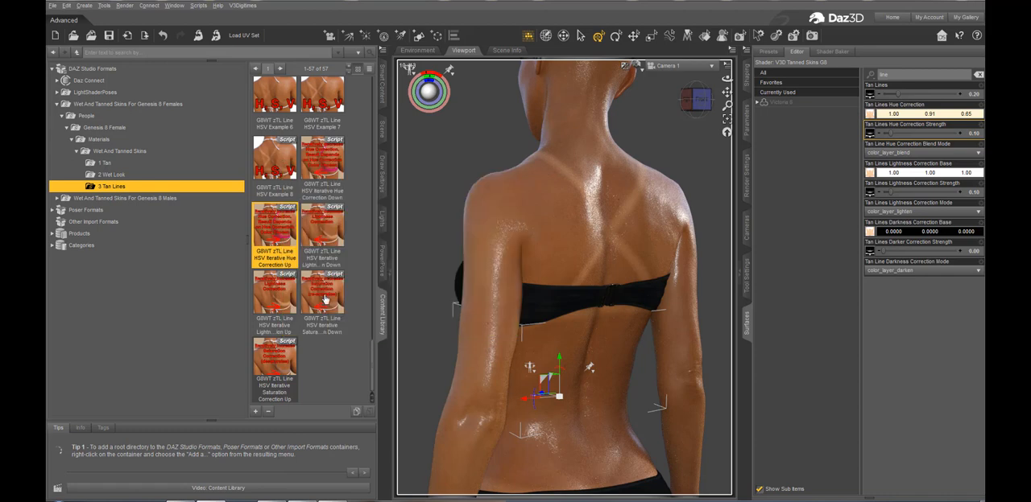
{"action": "double_click", "coordinate": [324, 295]}
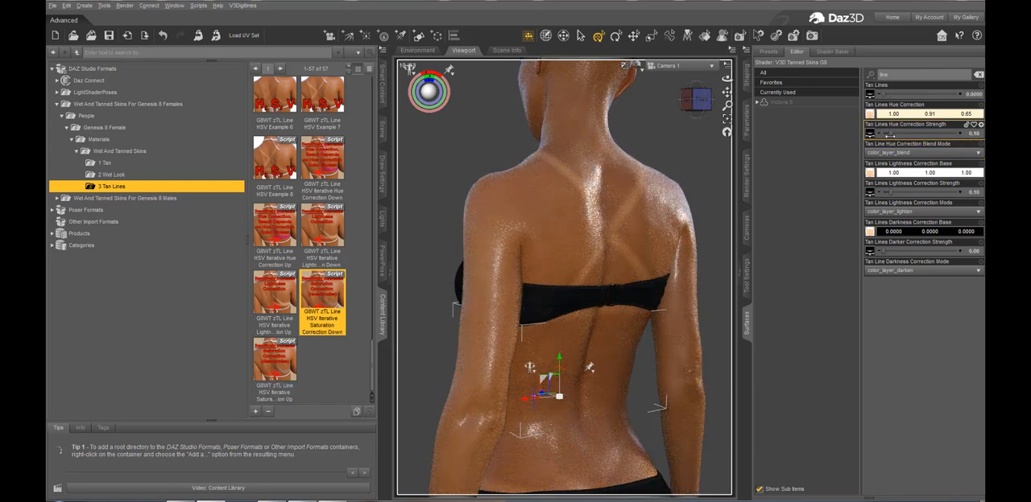
Raise the Tan Lines property to 1.00 by repeatedly applying the HSV Iterative Saturation Correction Up preset, and dismiss the maximum notice
{"action": "left_click", "coordinate": [278, 367]}
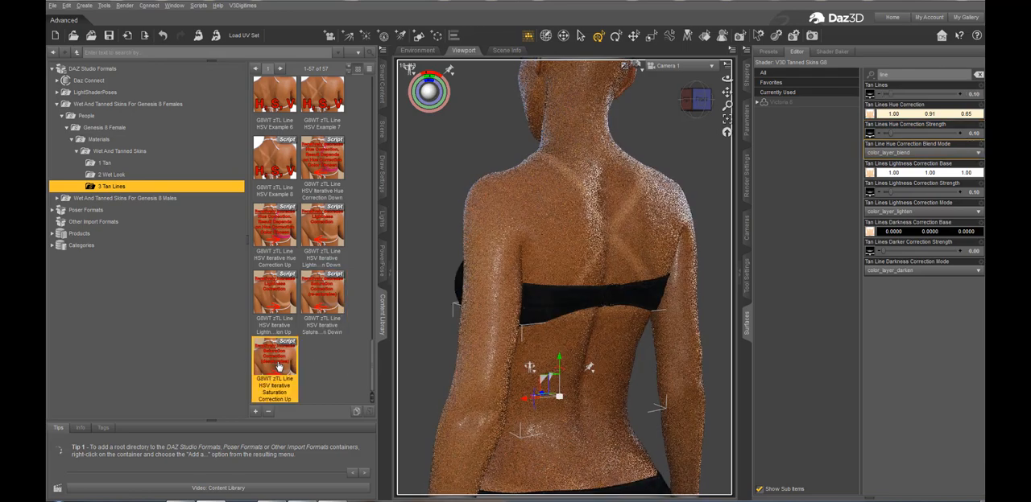
{"action": "double_click", "coordinate": [278, 366]}
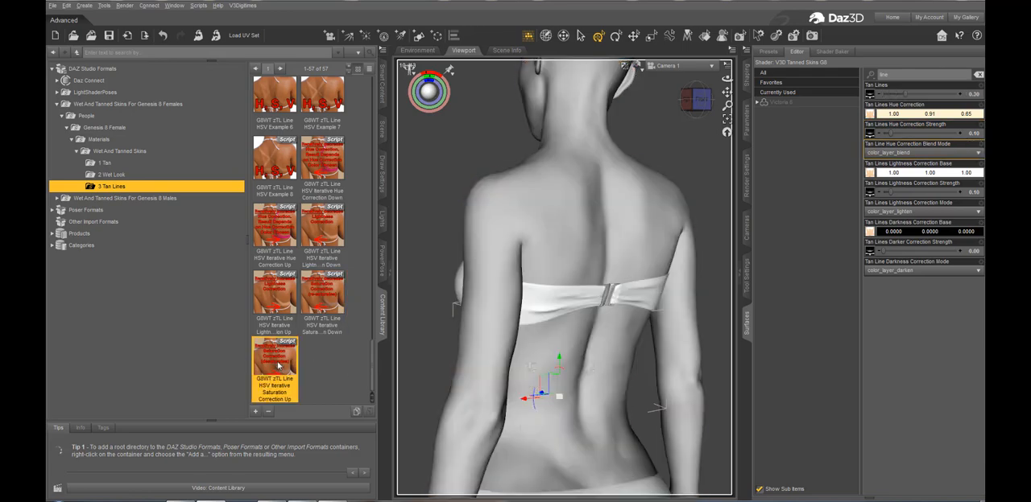
{"action": "double_click", "coordinate": [279, 366]}
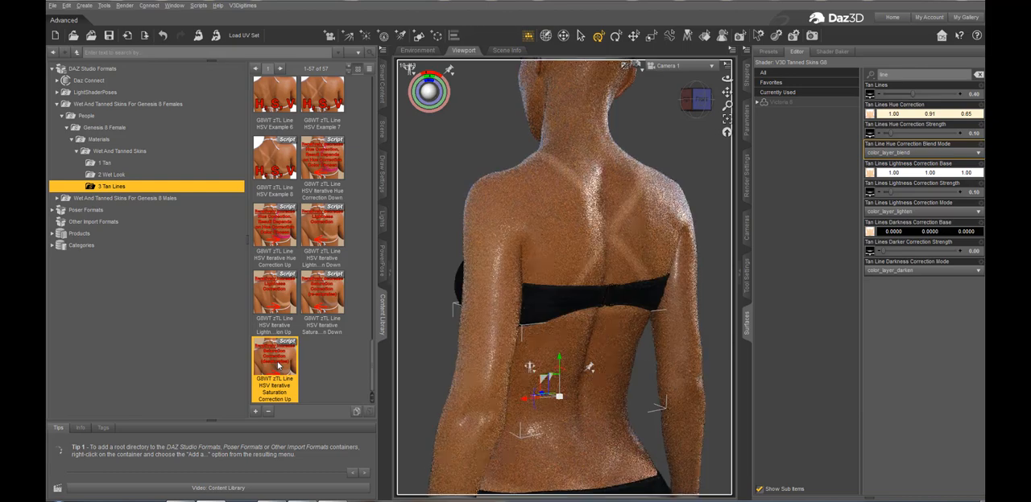
{"action": "double_click", "coordinate": [278, 366]}
{"action": "double_click", "coordinate": [279, 368]}
{"action": "double_click", "coordinate": [279, 368]}
{"action": "double_click", "coordinate": [278, 368]}
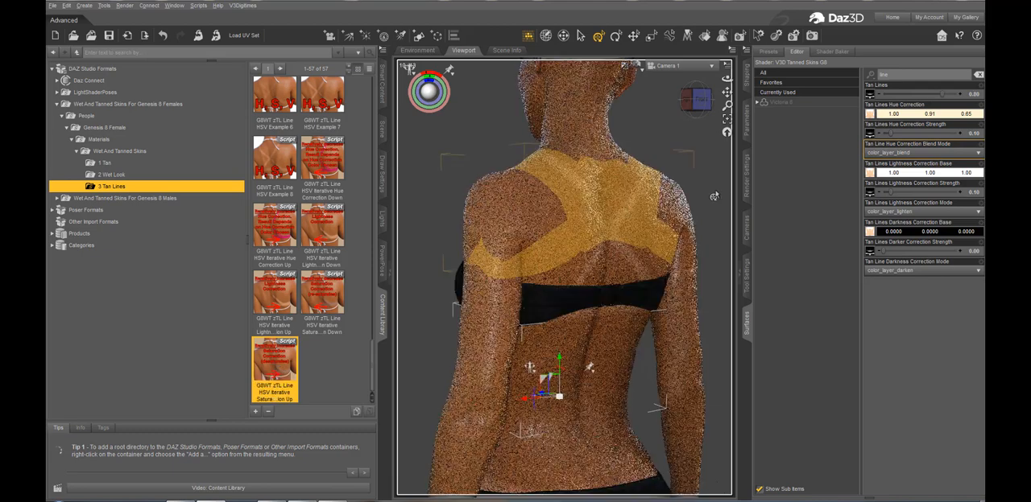
{"action": "double_click", "coordinate": [267, 366]}
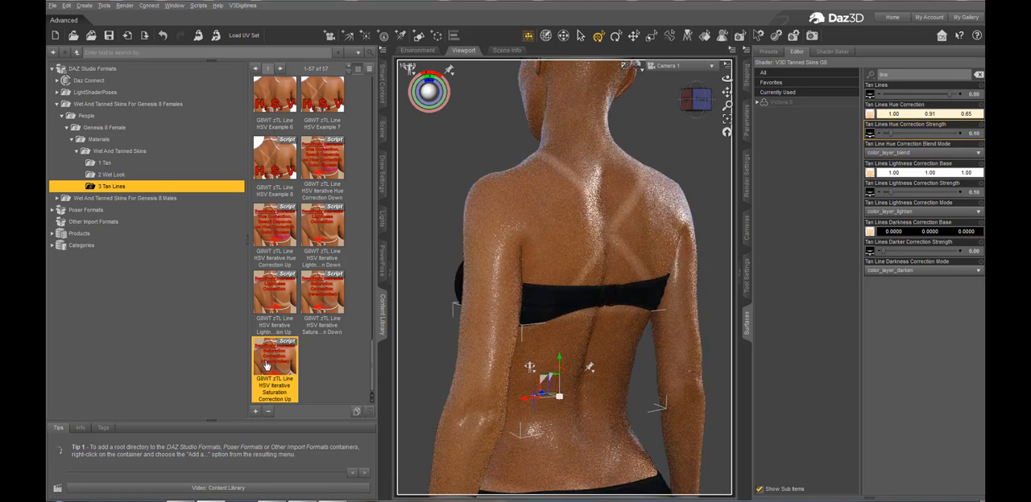
{"action": "double_click", "coordinate": [266, 366]}
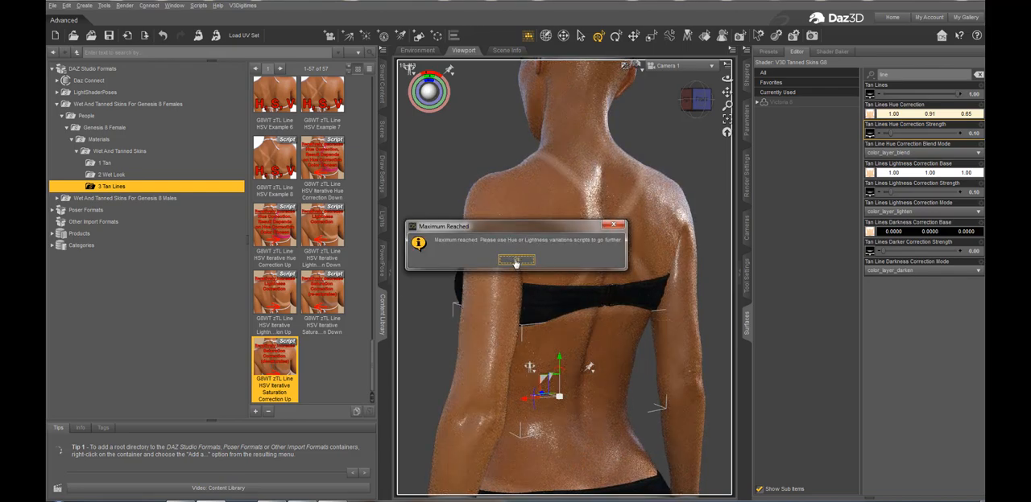
{"action": "left_click", "coordinate": [516, 261]}
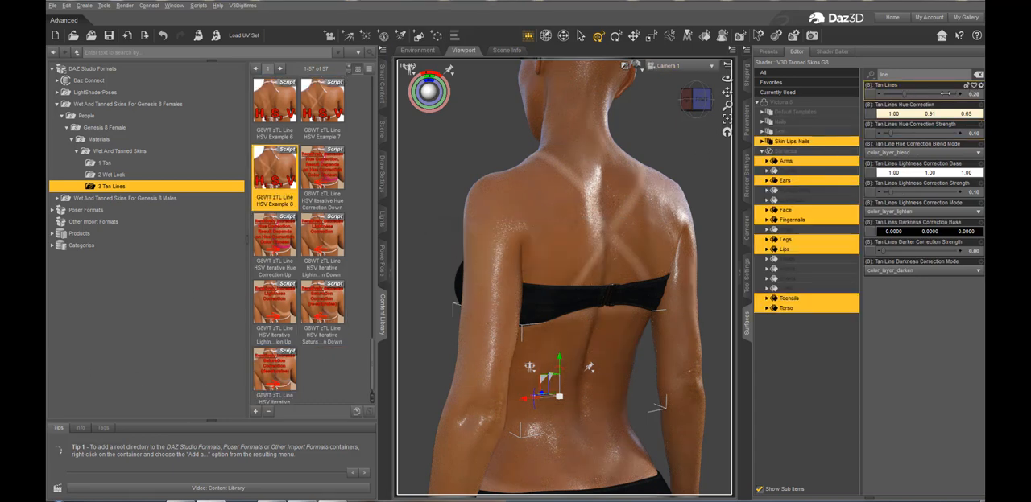
Set the Tan Lines property to 1.00 and Tan Lines Lightness Correction Strength to 0.00 on the selected skin surfaces
{"action": "left_click_drag", "start_coordinate": [946, 94], "coordinate": [963, 94]}
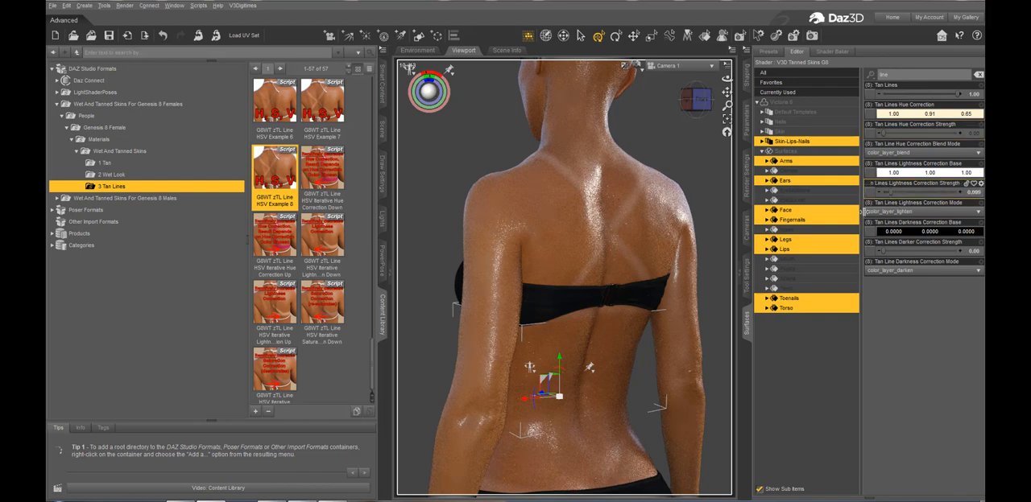
{"action": "left_click_drag", "start_coordinate": [890, 192], "coordinate": [864, 213]}
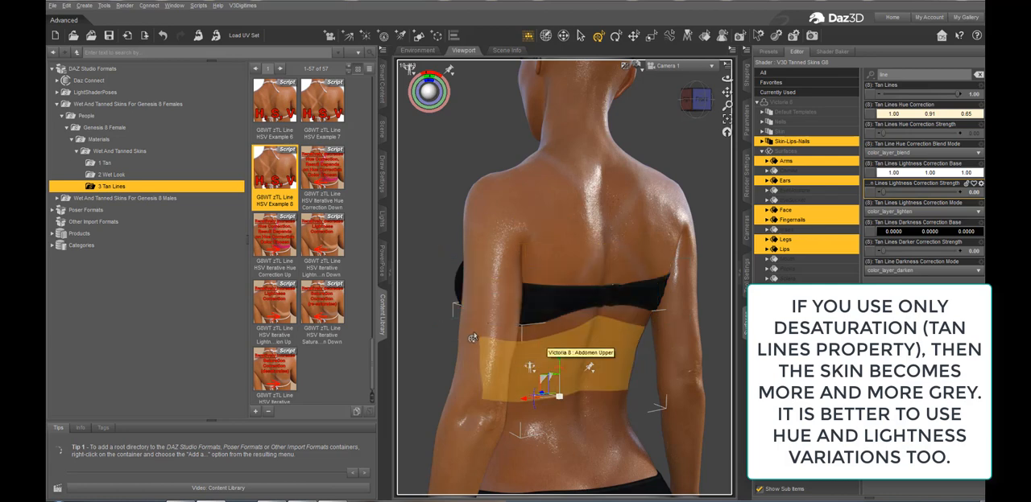
Apply the G8WT zTL Line HSV Example 6 preset to the figure's tan lines
{"action": "left_click", "coordinate": [281, 120]}
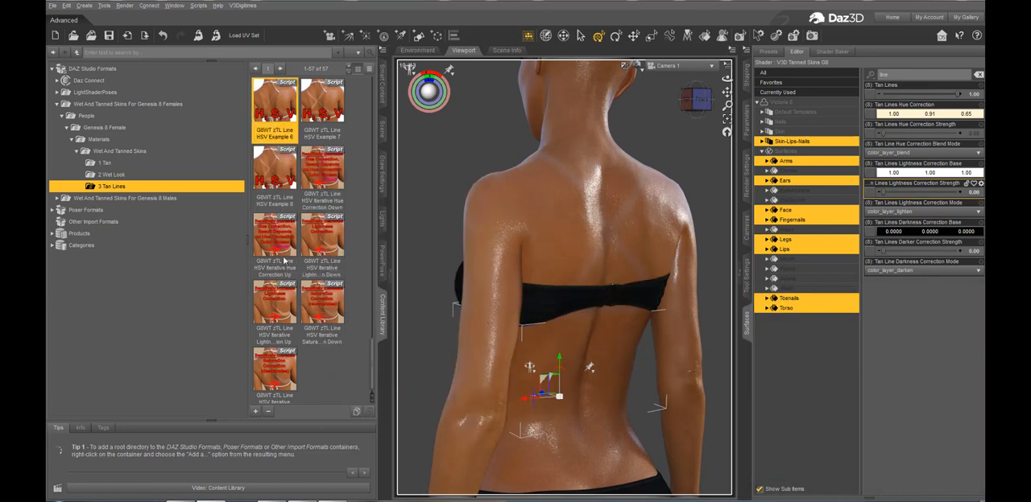
{"action": "mouse_move", "coordinate": [284, 260]}
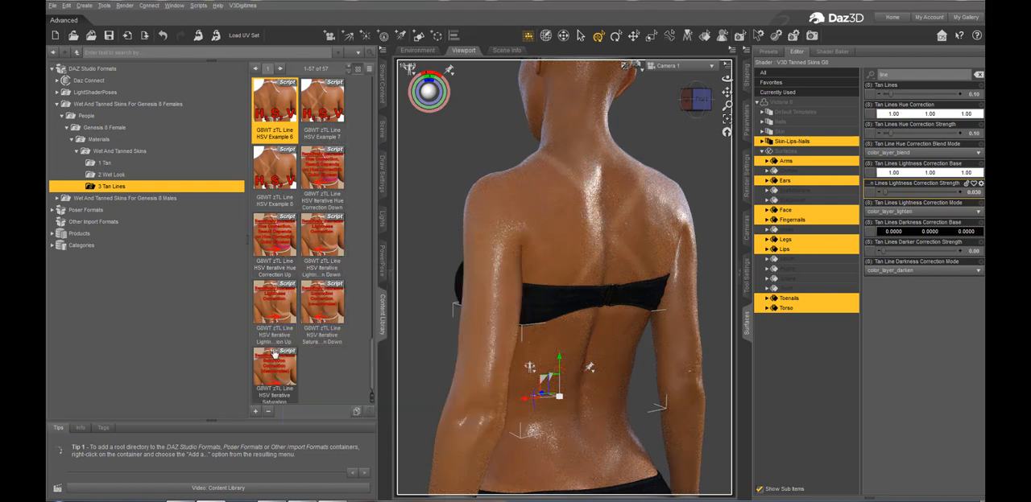
{"action": "mouse_move", "coordinate": [274, 352]}
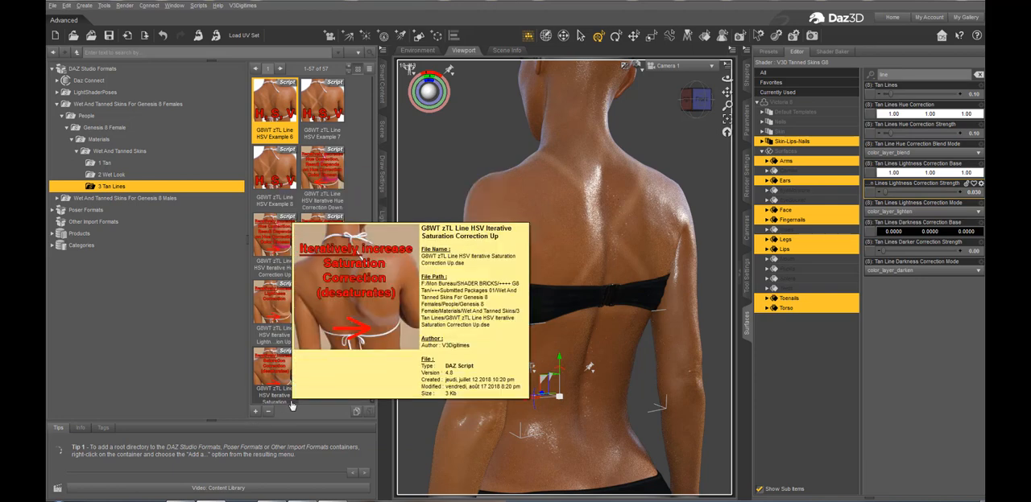
Launch the G8WT !Global Interface script from the Wet And Tanned Skins folder
{"action": "left_click", "coordinate": [119, 151]}
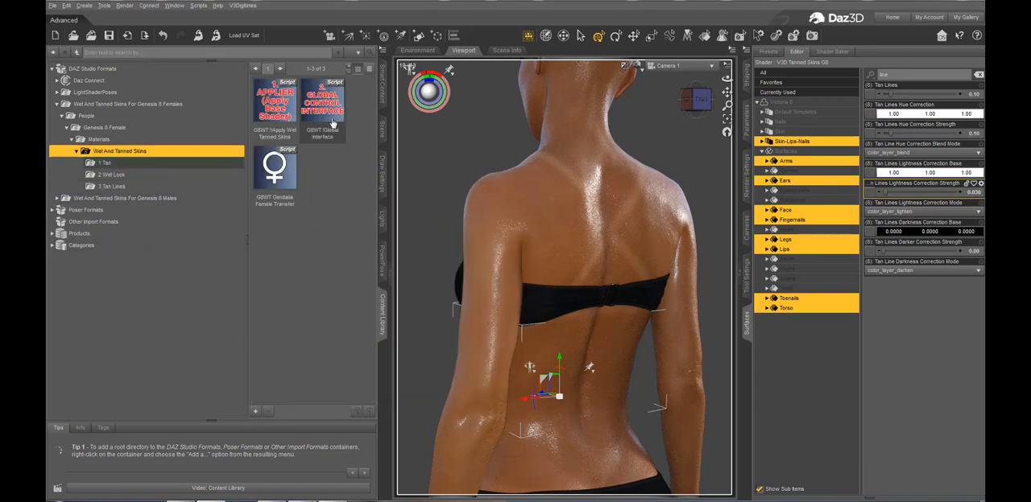
{"action": "mouse_move", "coordinate": [332, 123]}
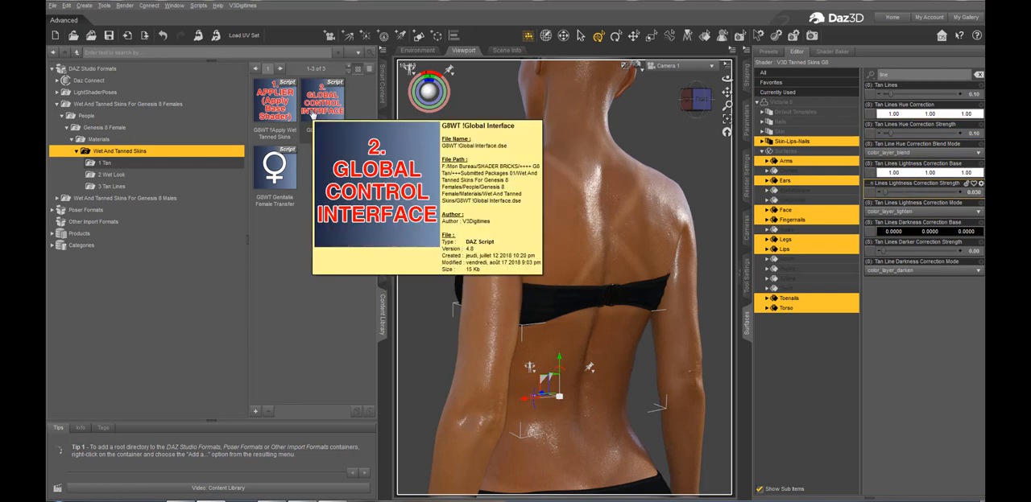
{"action": "double_click", "coordinate": [312, 113]}
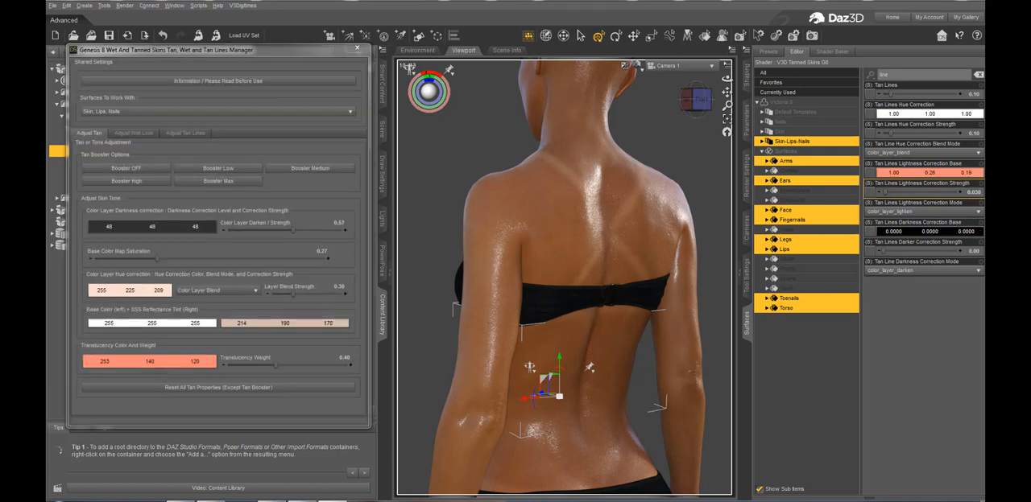
Set the wet layer weight to 0.00 in the wet look adjustments of the Tan, Wet and Tan Lines Manager
{"action": "left_click", "coordinate": [184, 137]}
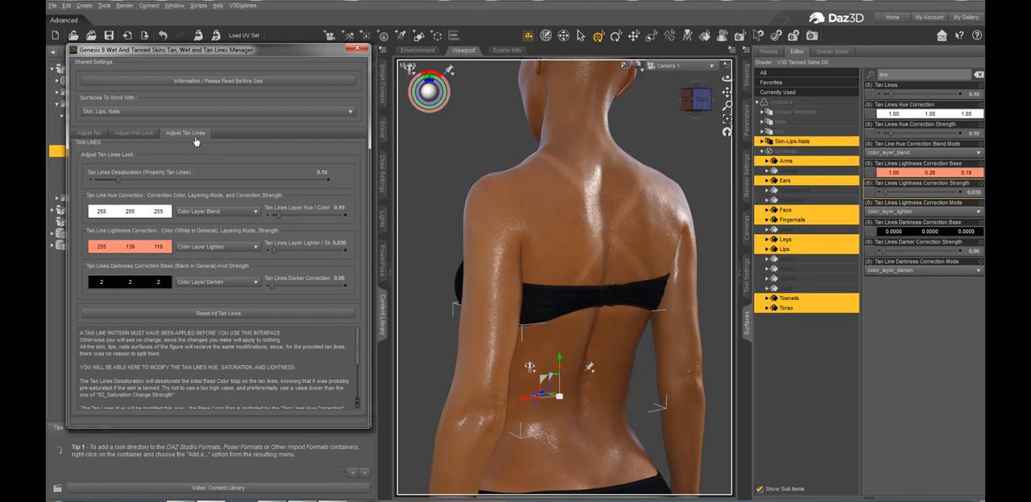
{"action": "left_click", "coordinate": [147, 135]}
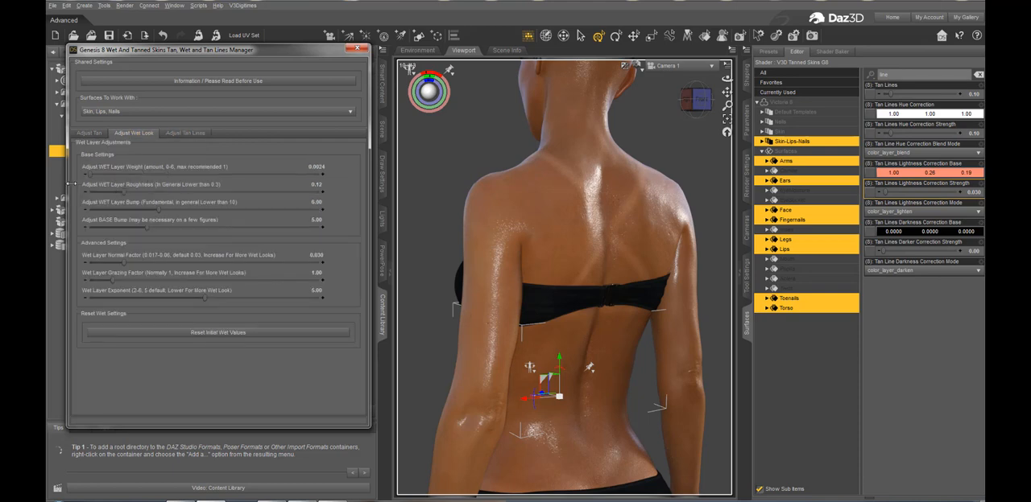
{"action": "left_click_drag", "start_coordinate": [71, 183], "coordinate": [64, 183]}
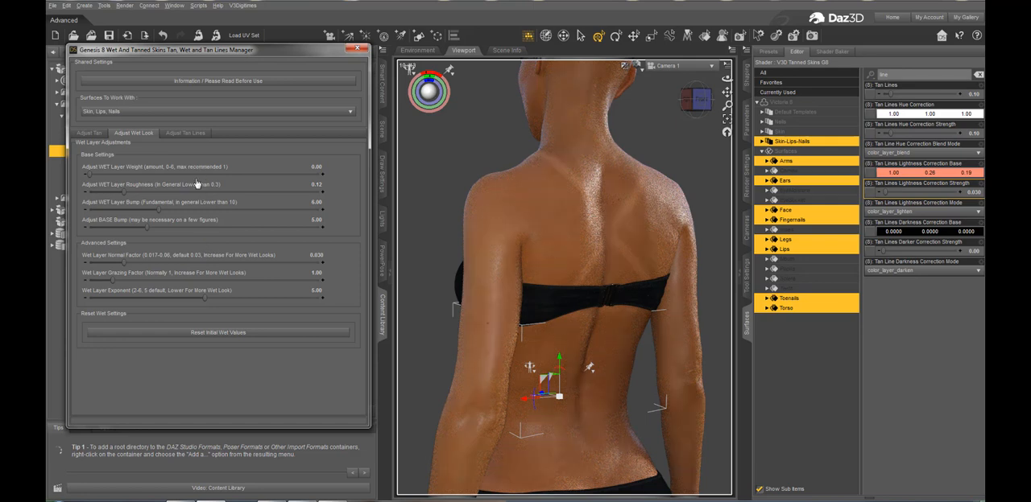
In the tan line adjustments, set Tan Lines Desaturation to 0.97 and both the hue and lightness correction strengths to 0.00
{"action": "left_click", "coordinate": [185, 135]}
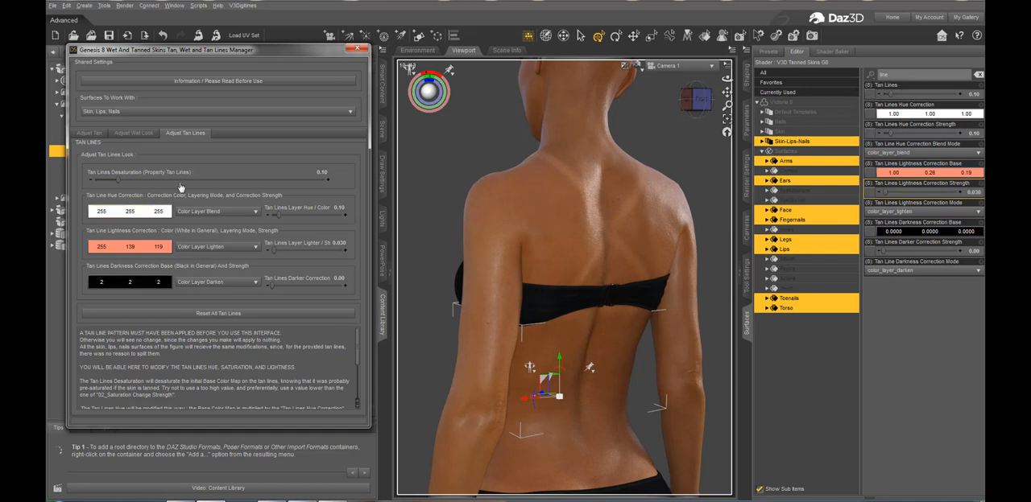
{"action": "left_click_drag", "start_coordinate": [243, 181], "coordinate": [318, 181]}
{"action": "left_click_drag", "start_coordinate": [277, 215], "coordinate": [261, 214]}
{"action": "left_click_drag", "start_coordinate": [275, 251], "coordinate": [262, 250]}
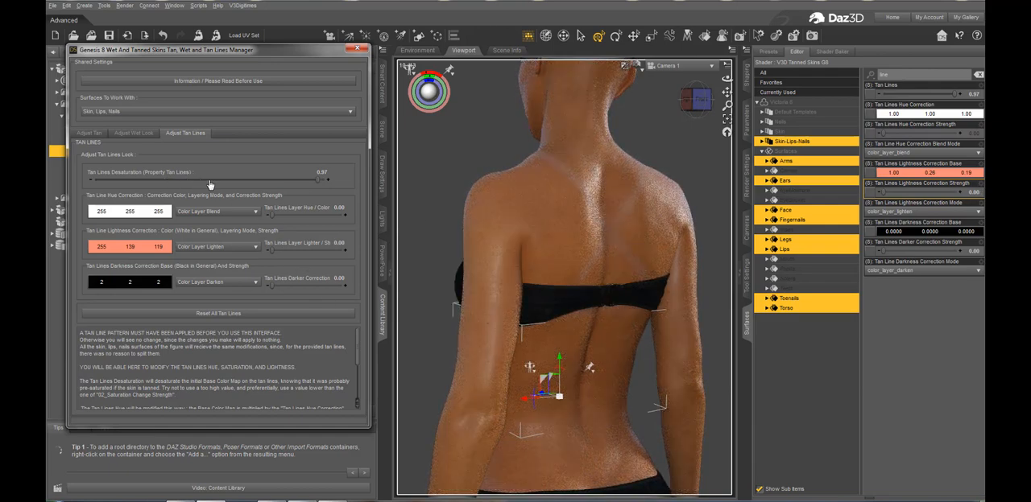
Try Tan Lines Desaturation at 0.29, 0.00 and 0.27, and settle on 0.33
{"action": "left_click_drag", "start_coordinate": [319, 179], "coordinate": [160, 180]}
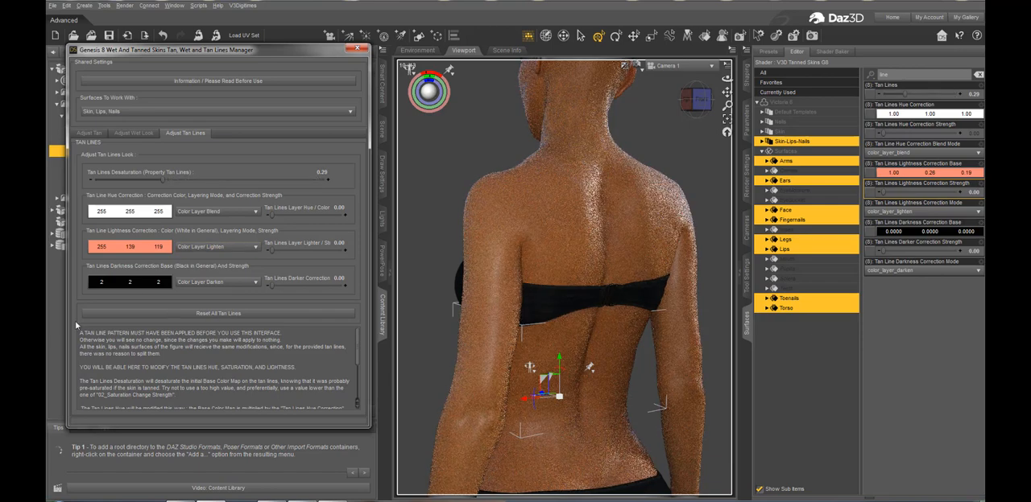
{"action": "left_click_drag", "start_coordinate": [139, 180], "coordinate": [78, 175]}
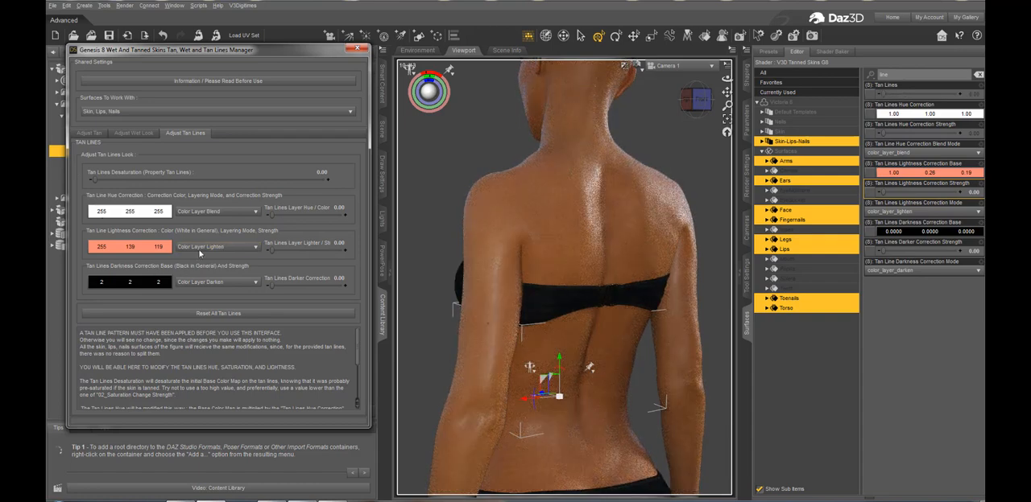
{"action": "left_click", "coordinate": [158, 180]}
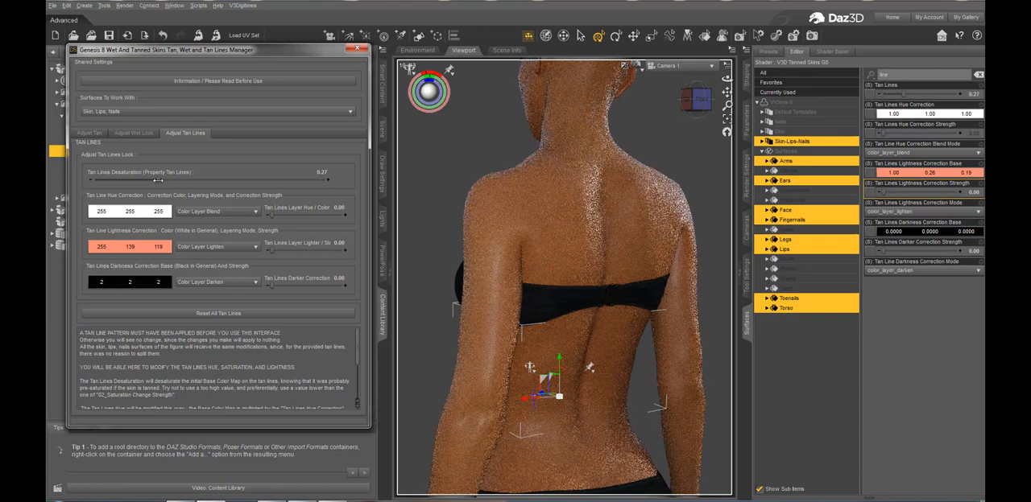
{"action": "left_click_drag", "start_coordinate": [158, 180], "coordinate": [169, 180]}
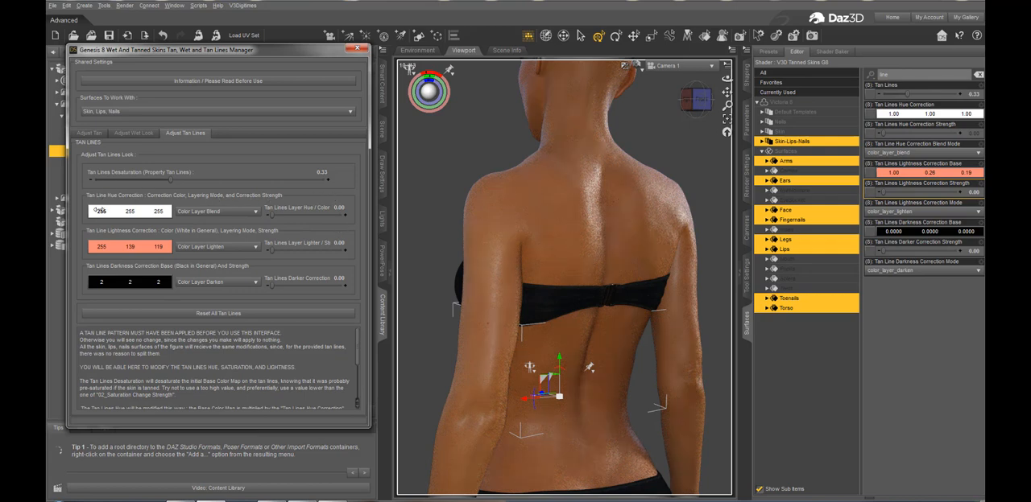
Set the layering mode of the tan line hue correction to Color Layer Hue
{"action": "left_click", "coordinate": [236, 212]}
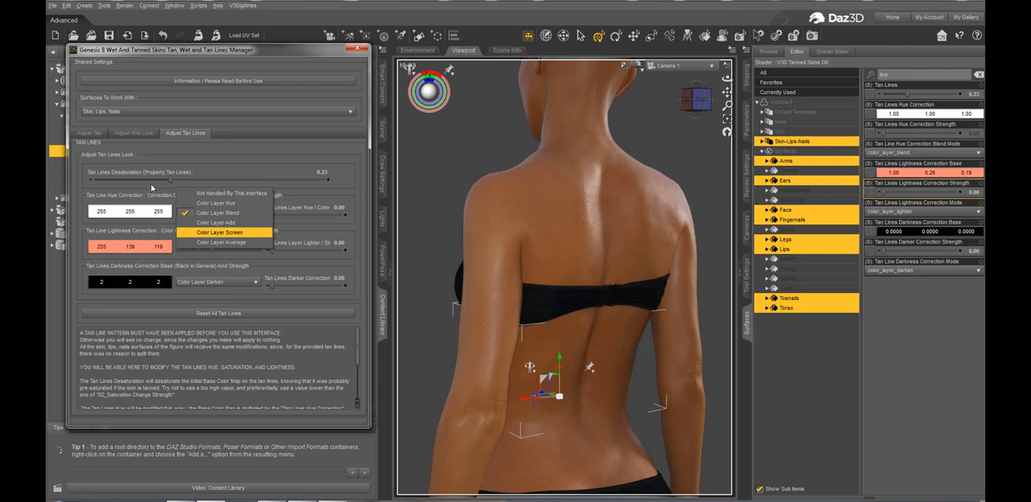
{"action": "left_click", "coordinate": [153, 195]}
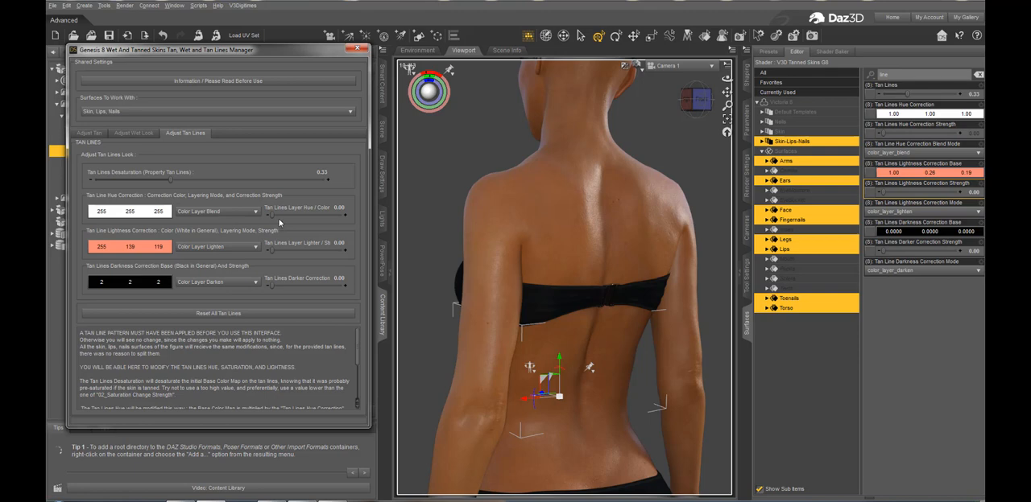
{"action": "left_click", "coordinate": [247, 212]}
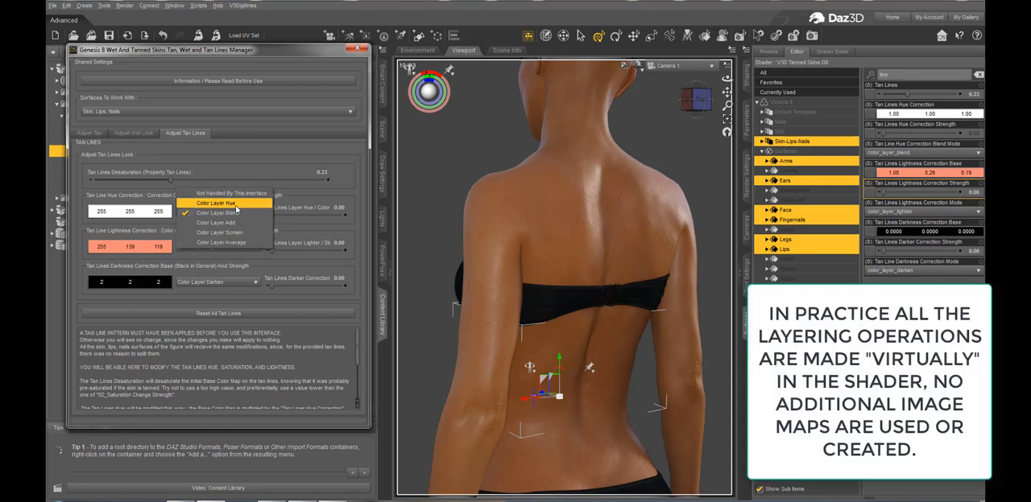
{"action": "left_click", "coordinate": [237, 206]}
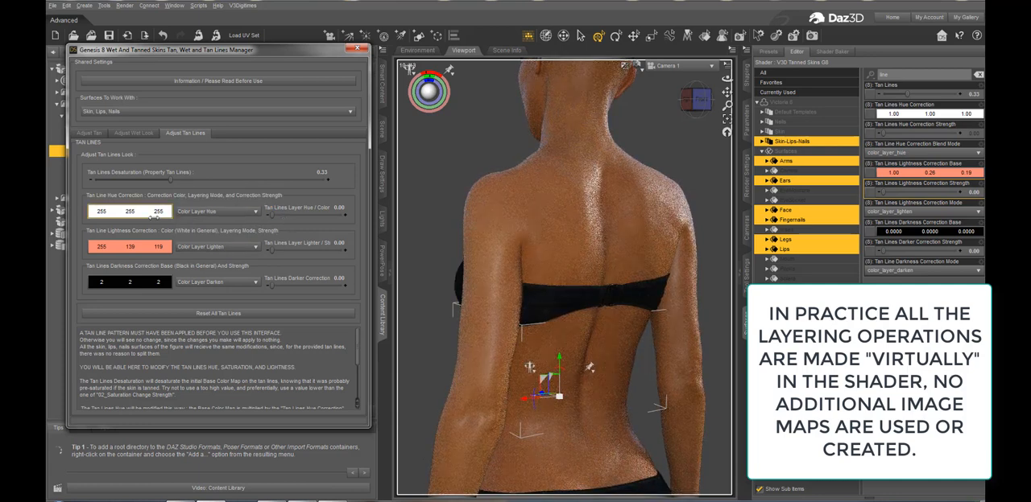
Set the tan line hue correction color to pale orange 255, 228, 194 and its strength to 0.65
{"action": "left_click", "coordinate": [157, 215]}
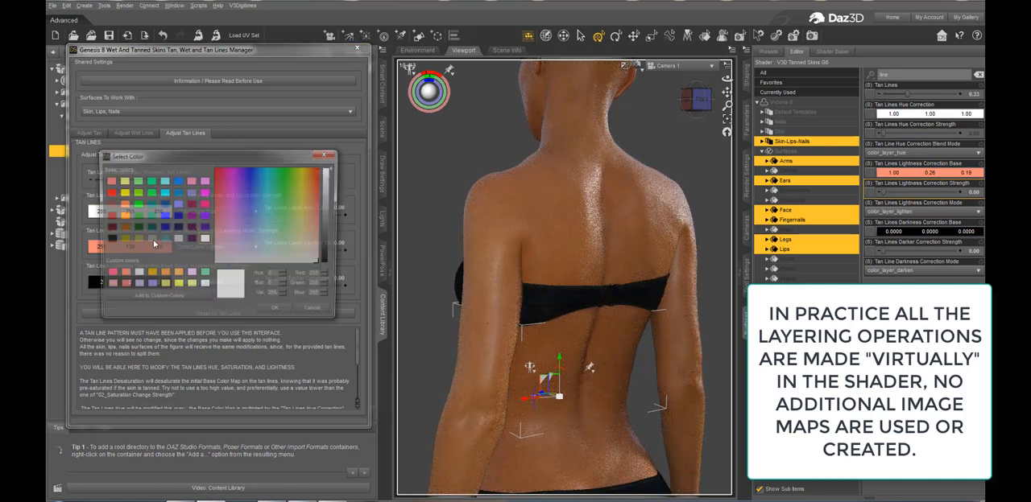
{"action": "left_click", "coordinate": [312, 243]}
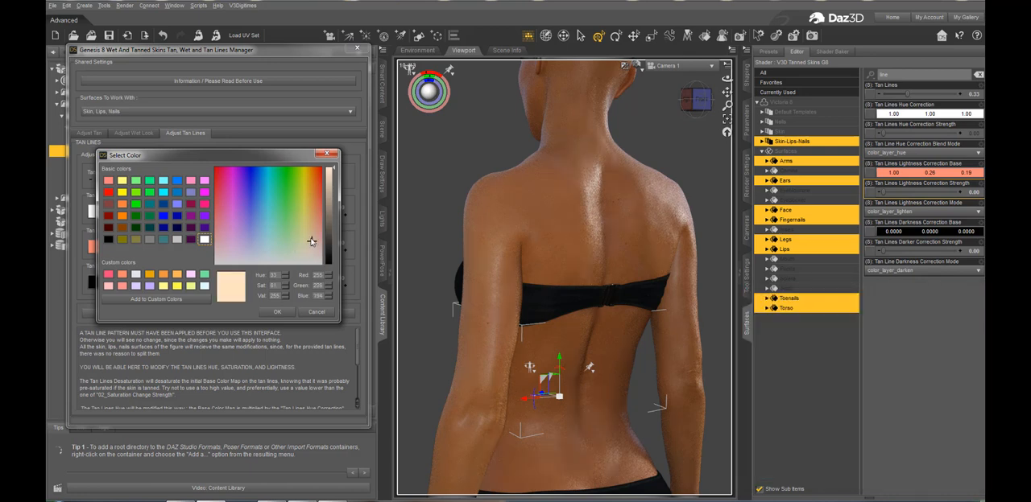
{"action": "left_click", "coordinate": [277, 312]}
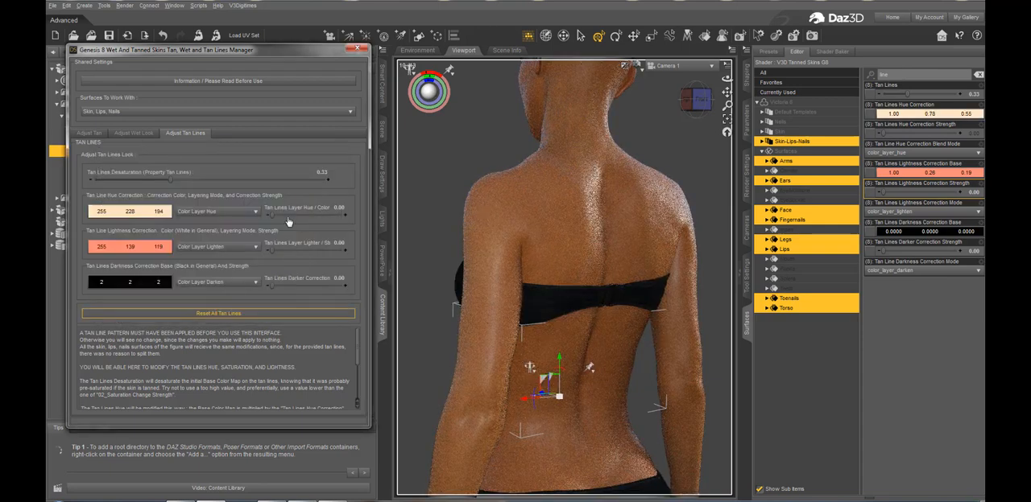
{"action": "left_click_drag", "start_coordinate": [287, 216], "coordinate": [317, 216]}
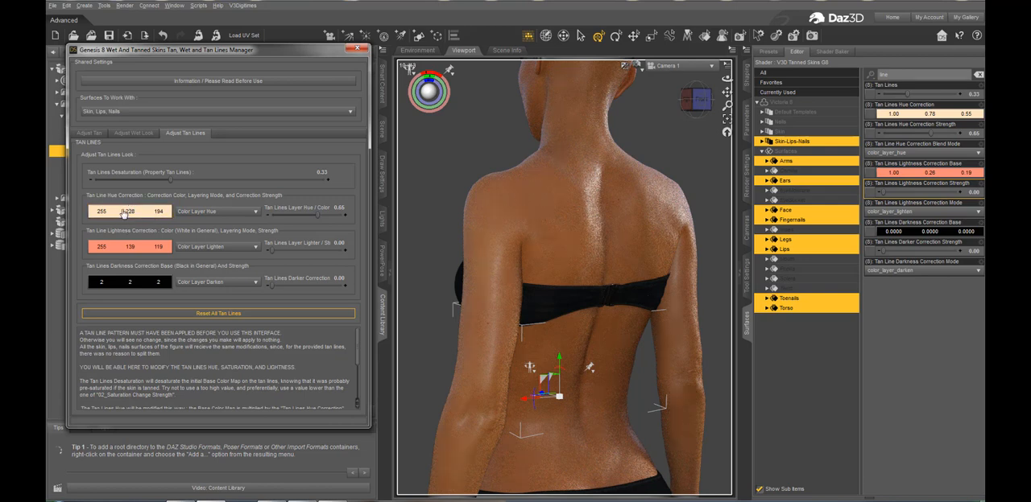
Set the tan line hue correction's layering mode to Color Layer Blend, try strengths 0.076 and 0.20, and settle on 0.35
{"action": "left_click", "coordinate": [217, 215]}
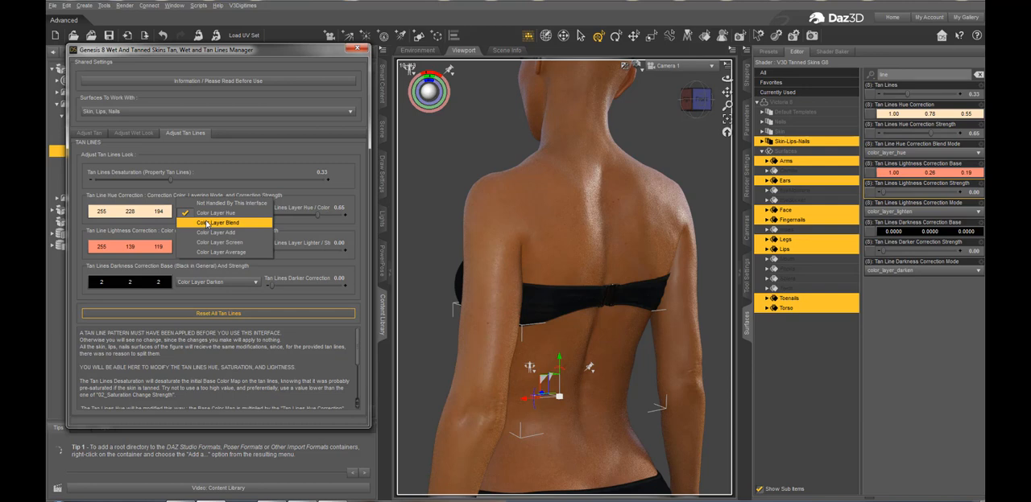
{"action": "left_click", "coordinate": [207, 223]}
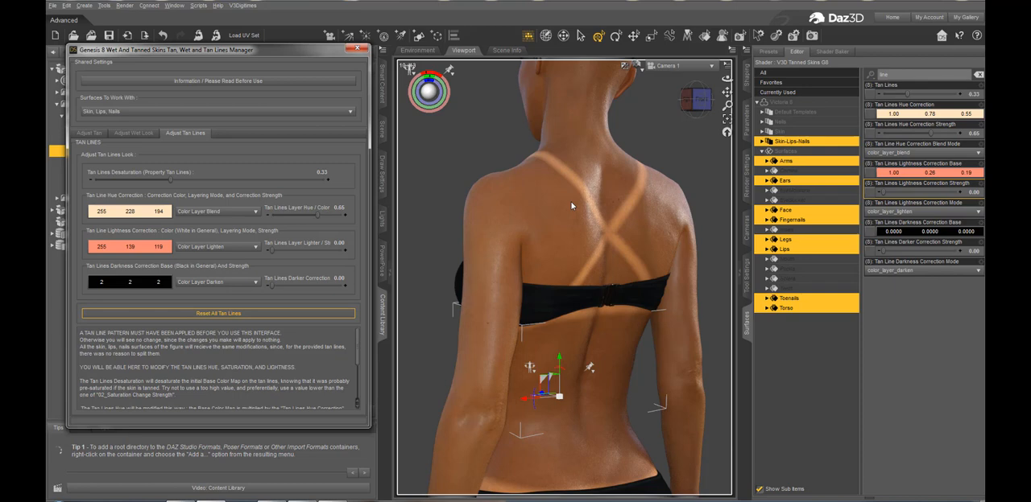
{"action": "left_click_drag", "start_coordinate": [289, 218], "coordinate": [277, 213]}
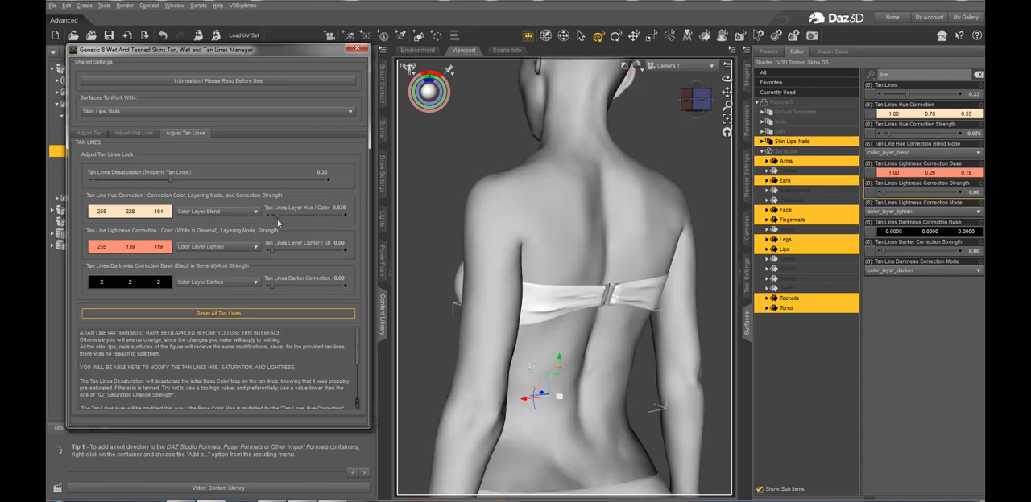
{"action": "left_click_drag", "start_coordinate": [278, 215], "coordinate": [282, 216]}
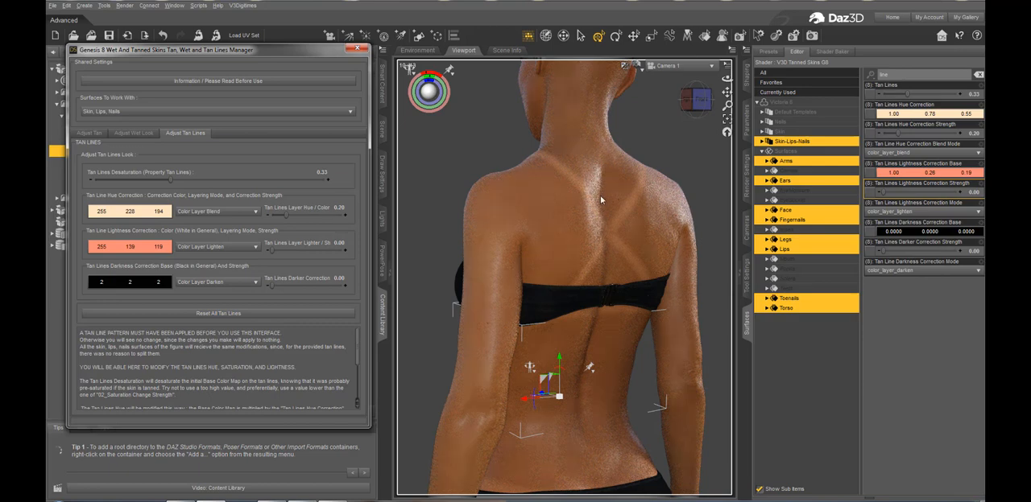
{"action": "left_click_drag", "start_coordinate": [285, 216], "coordinate": [297, 214]}
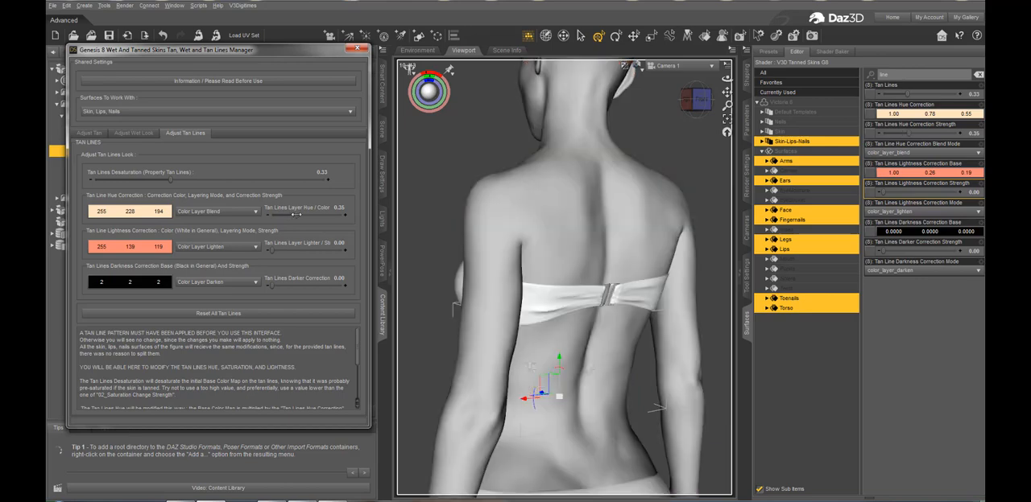
Try pale cyan 197, 255, 244 for the tan line hue correction, settle on pale orange 255, 235, 202 and set its strength to 0.13
{"action": "left_click", "coordinate": [138, 212]}
{"action": "left_click", "coordinate": [272, 242]}
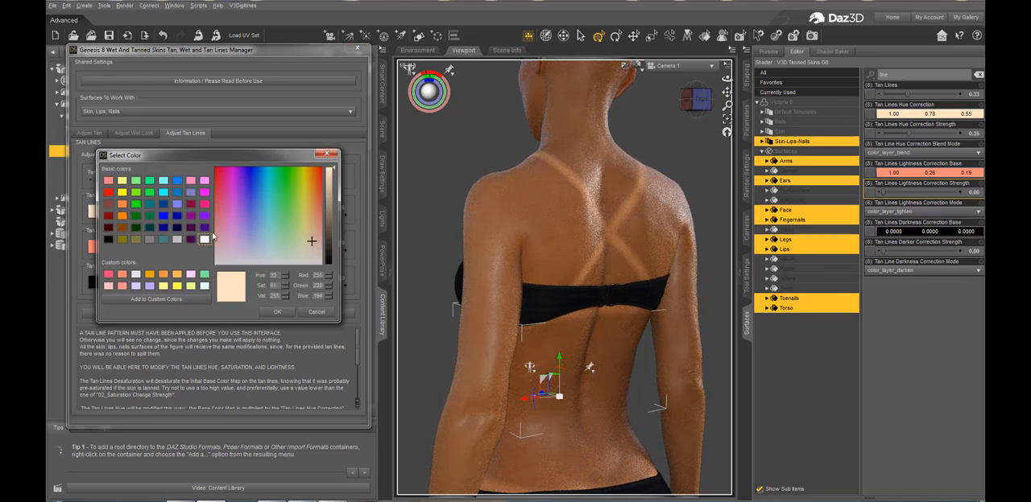
{"action": "left_click", "coordinate": [276, 312]}
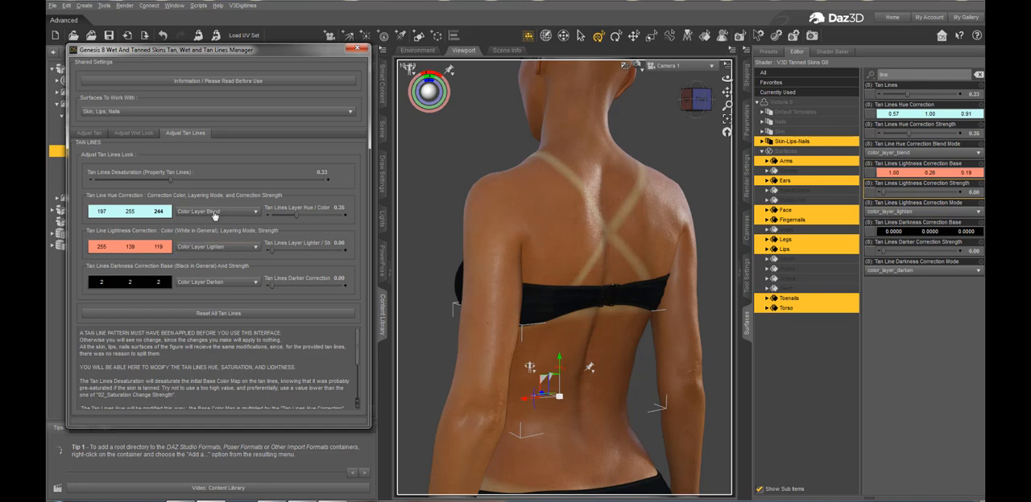
{"action": "left_click", "coordinate": [151, 210]}
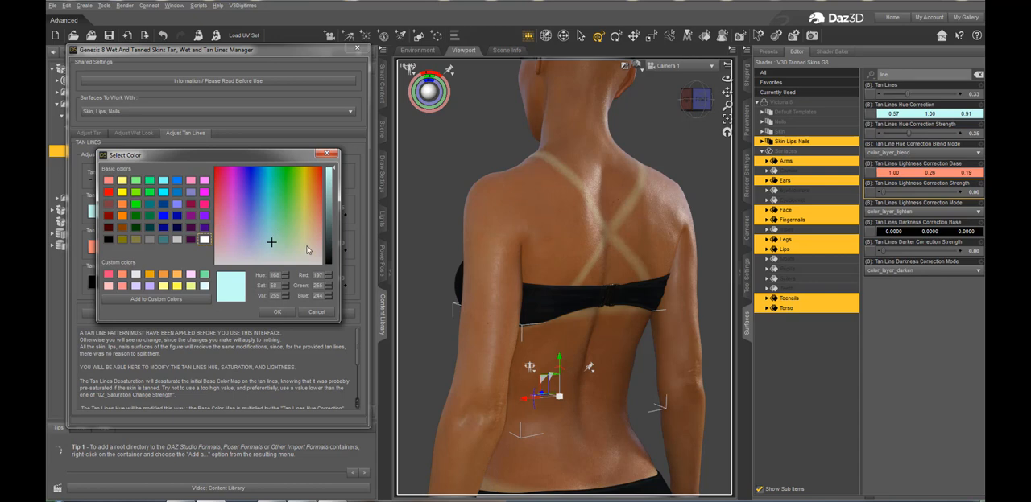
{"action": "left_click", "coordinate": [311, 244]}
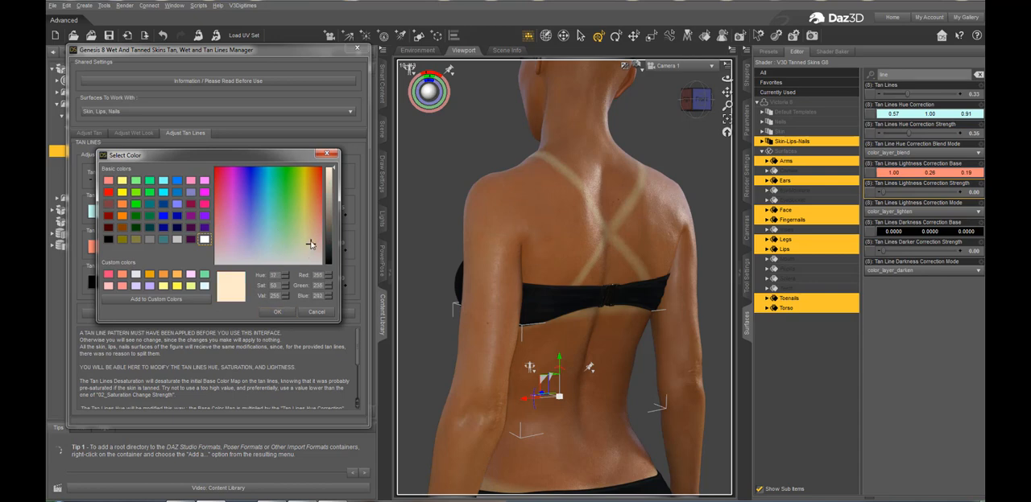
{"action": "left_click", "coordinate": [279, 312]}
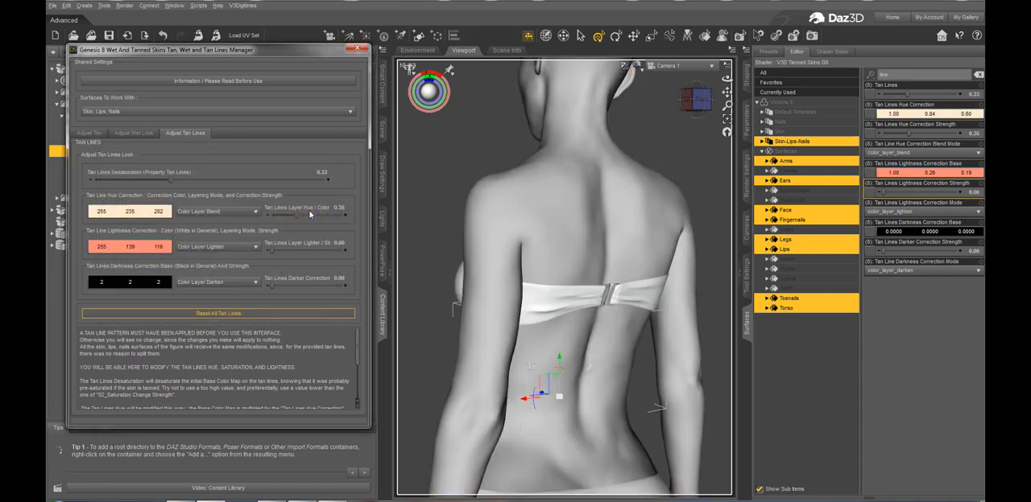
{"action": "left_click_drag", "start_coordinate": [292, 222], "coordinate": [280, 216]}
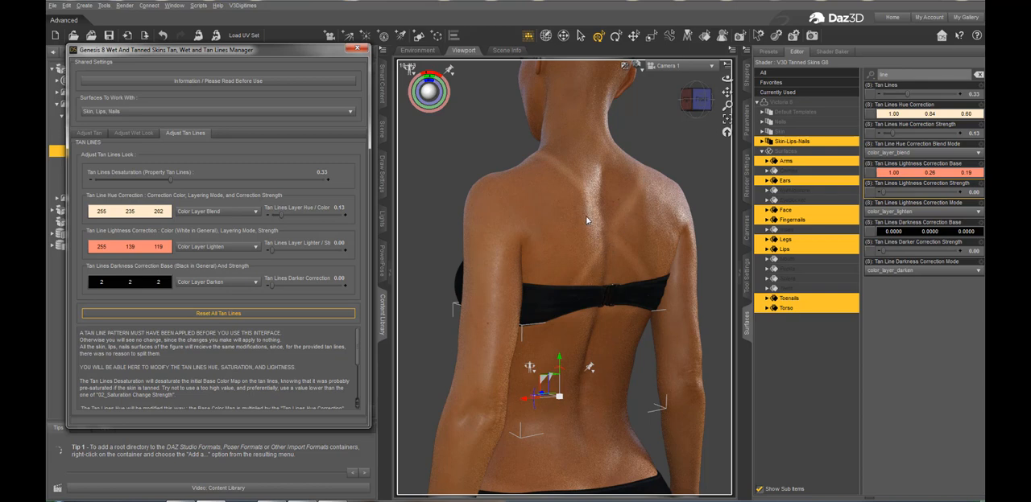
Set the tan line lightness correction color to white 255, 255, 255 and its strength to 1.00
{"action": "left_click", "coordinate": [137, 248]}
{"action": "left_click", "coordinate": [204, 239]}
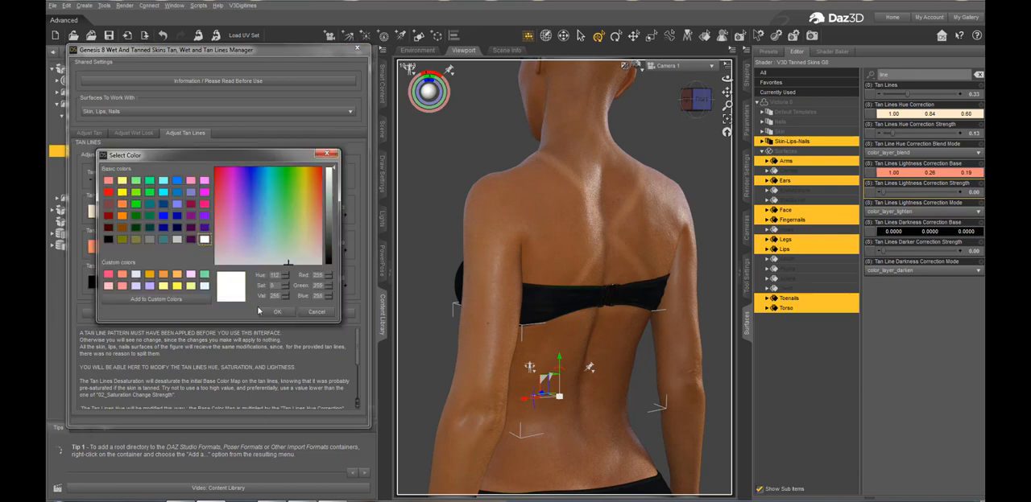
{"action": "left_click", "coordinate": [276, 312]}
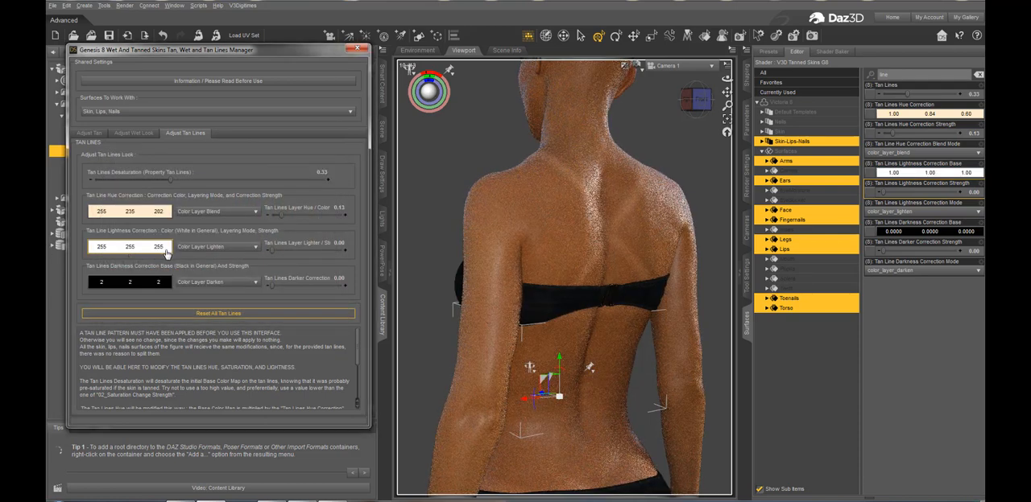
{"action": "left_click_drag", "start_coordinate": [271, 251], "coordinate": [348, 244]}
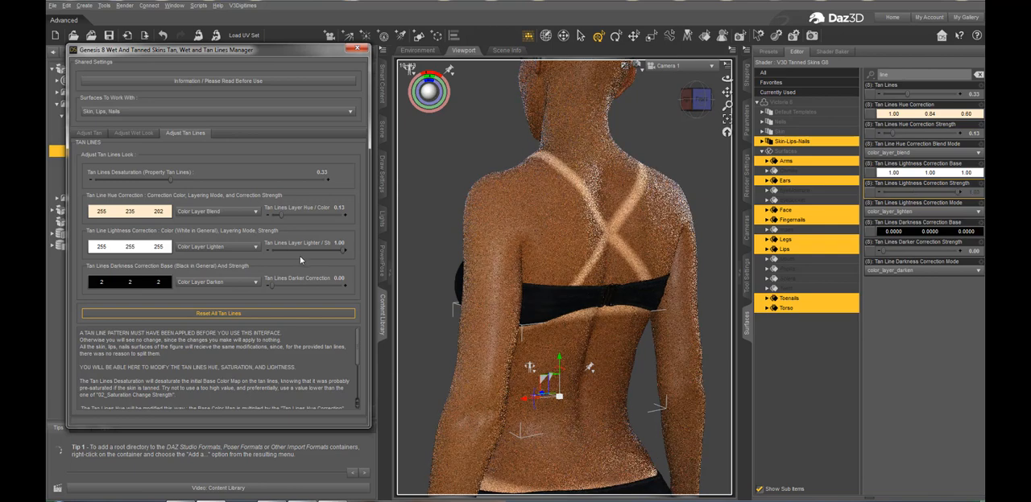
Try Color Layer Brightness and Color Layer Blend for the lightness correction, settle on Color Layer Add and set its strength to 0.12
{"action": "left_click", "coordinate": [234, 247]}
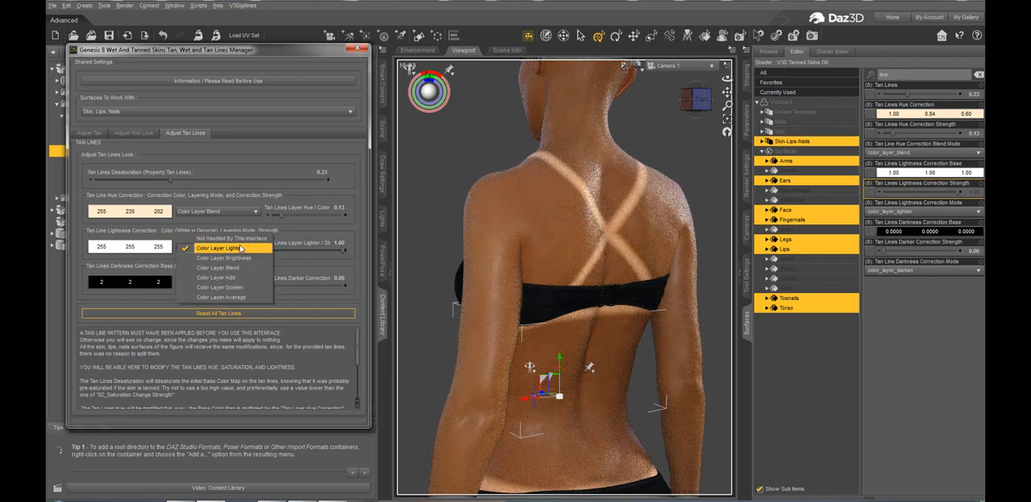
{"action": "left_click", "coordinate": [225, 258]}
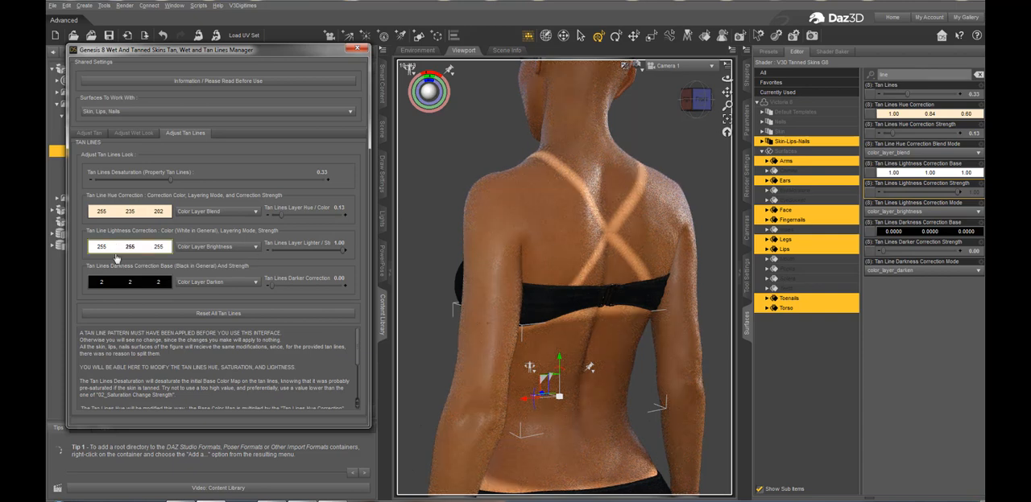
{"action": "left_click", "coordinate": [216, 247]}
{"action": "left_click", "coordinate": [218, 259]}
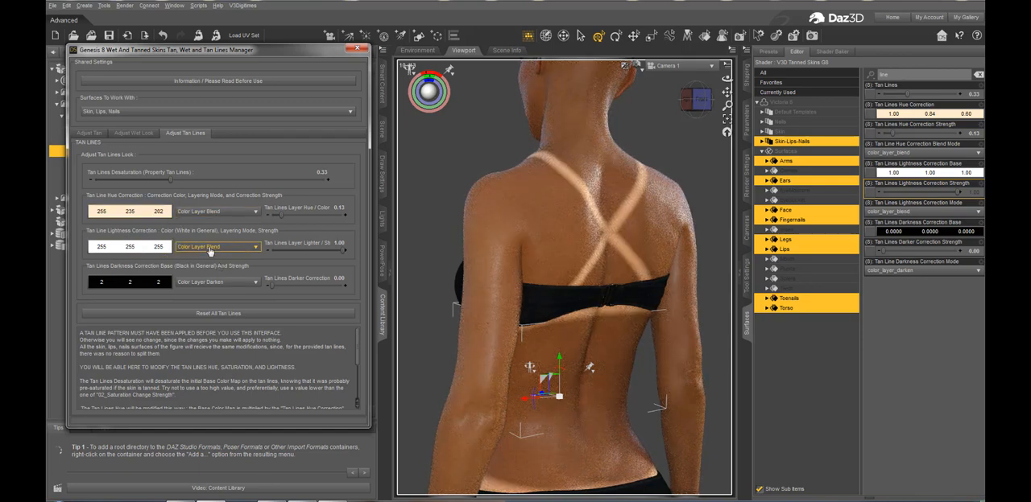
{"action": "left_click", "coordinate": [210, 250]}
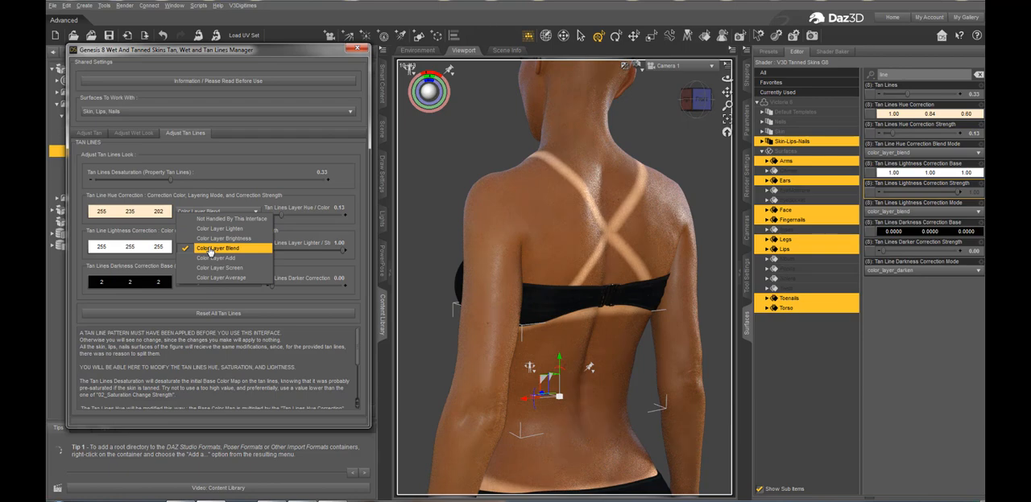
{"action": "left_click", "coordinate": [260, 257]}
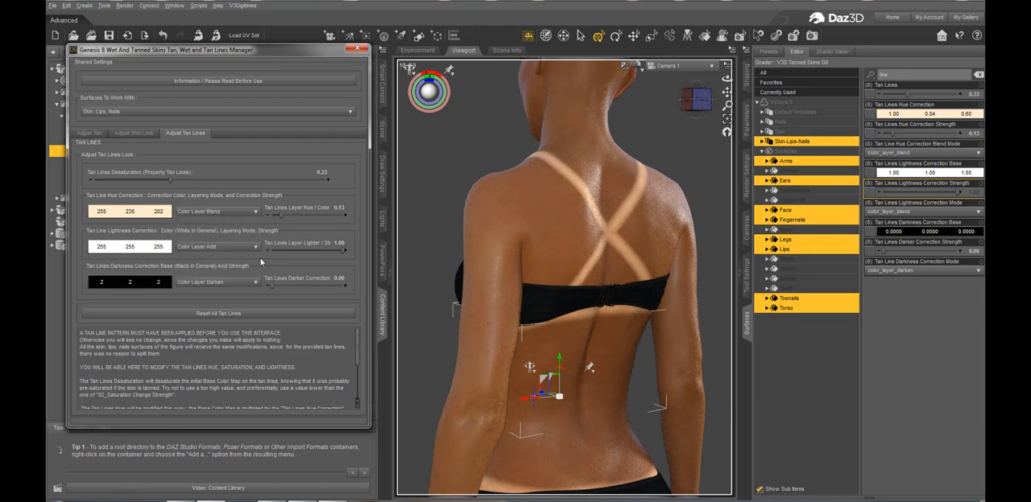
{"action": "left_click", "coordinate": [275, 251]}
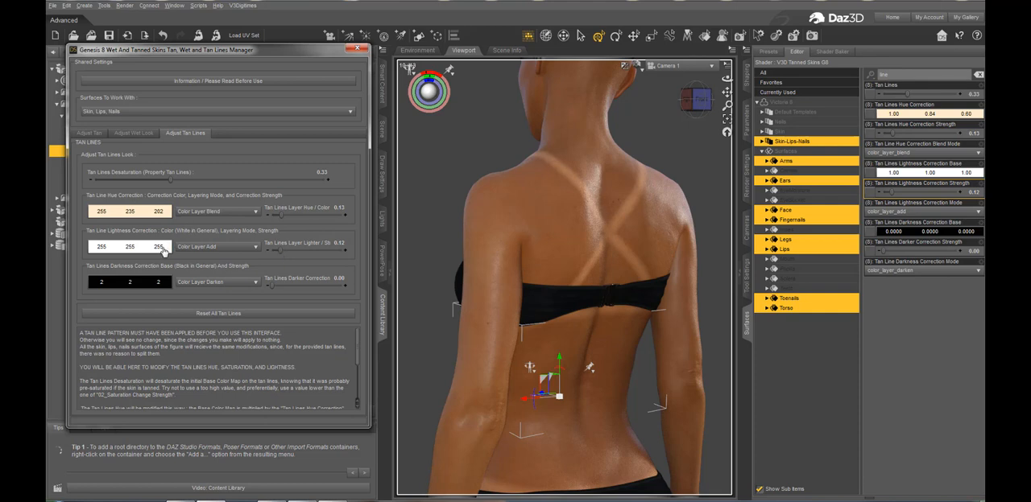
Set the tan line lightness correction color to pale cyan 222, 255, 248
{"action": "left_click", "coordinate": [144, 215]}
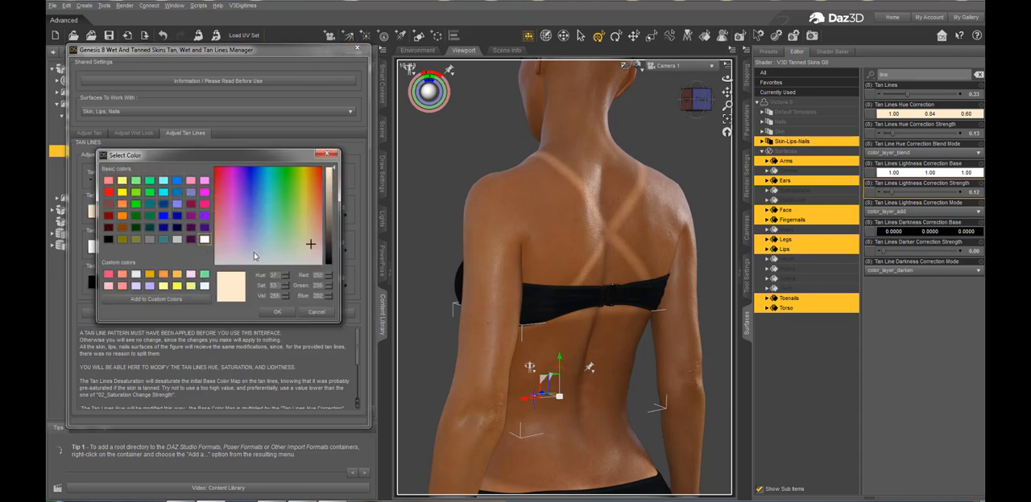
{"action": "left_click", "coordinate": [317, 312]}
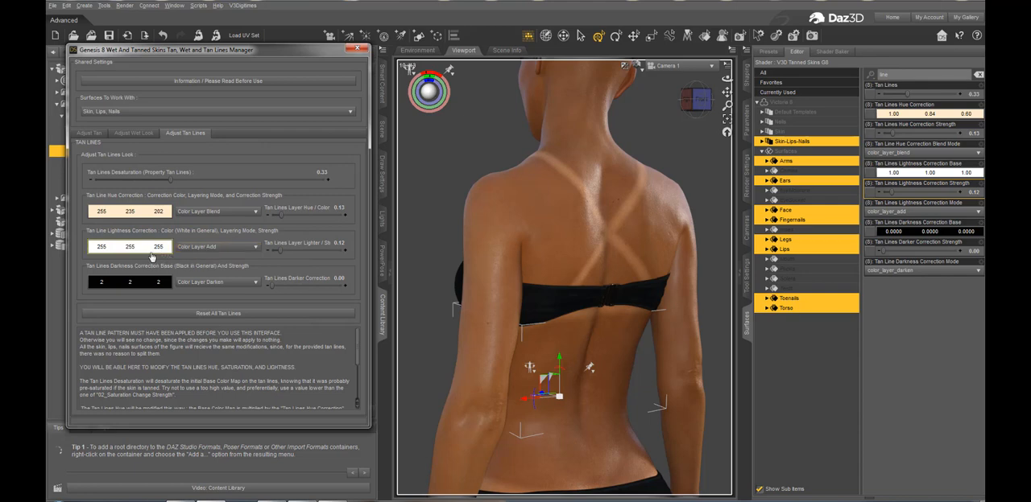
{"action": "left_click", "coordinate": [157, 247]}
{"action": "left_click", "coordinate": [313, 256]}
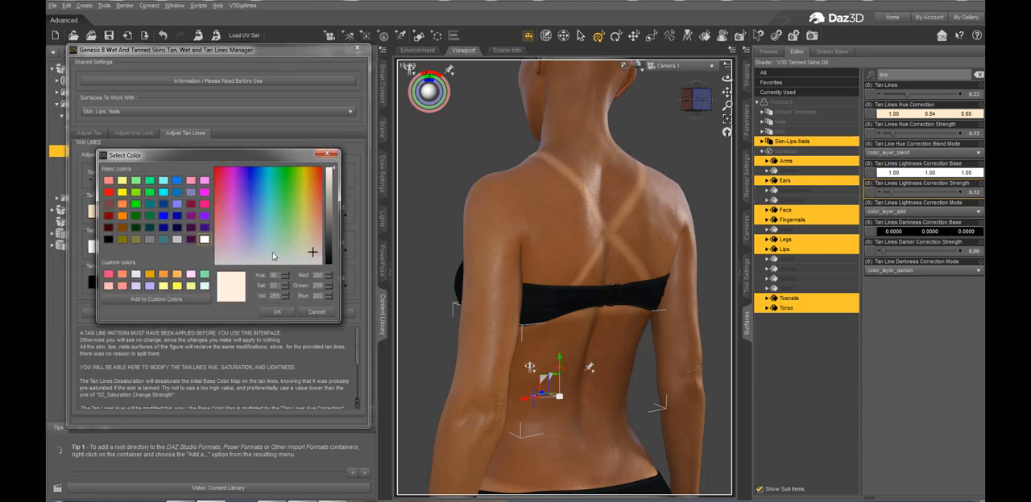
{"action": "left_click", "coordinate": [272, 252]}
{"action": "left_click", "coordinate": [277, 312]}
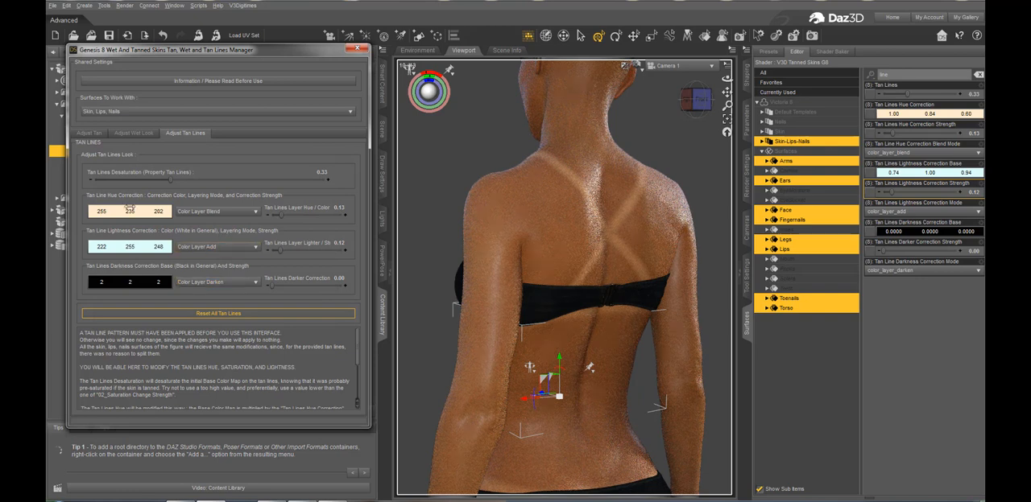
Set the tan line hue correction color to pale blue 225, 231, 255
{"action": "left_click", "coordinate": [153, 225]}
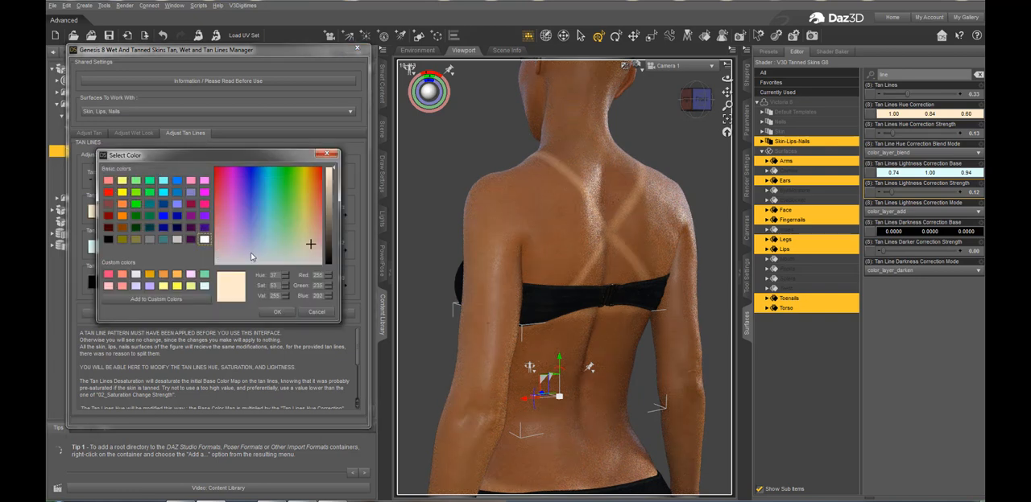
{"action": "left_click", "coordinate": [267, 252]}
{"action": "left_click", "coordinate": [253, 253]}
{"action": "left_click", "coordinate": [277, 311]}
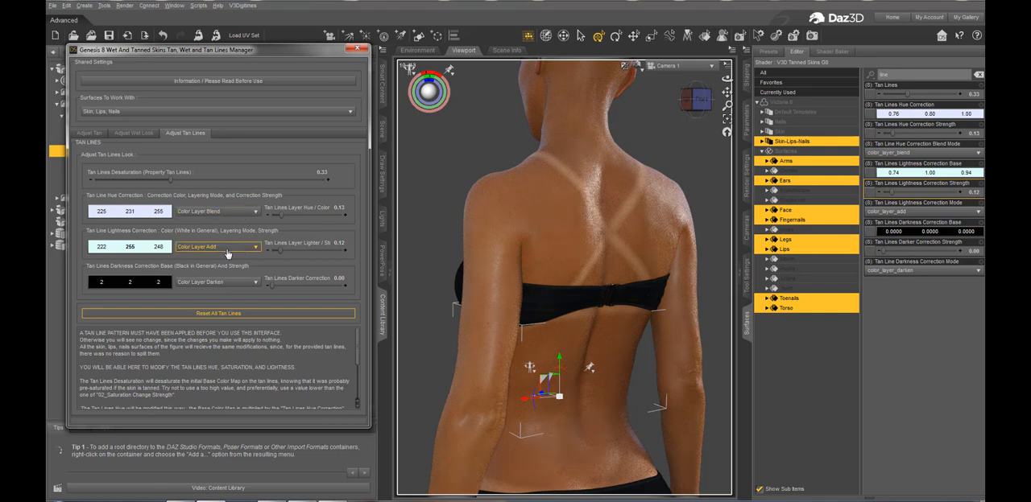
Set Tan Lines Desaturation to 0.43 and the hue correction color to pale lavender 220, 213, 255
{"action": "left_click", "coordinate": [193, 179]}
{"action": "left_click", "coordinate": [143, 215]}
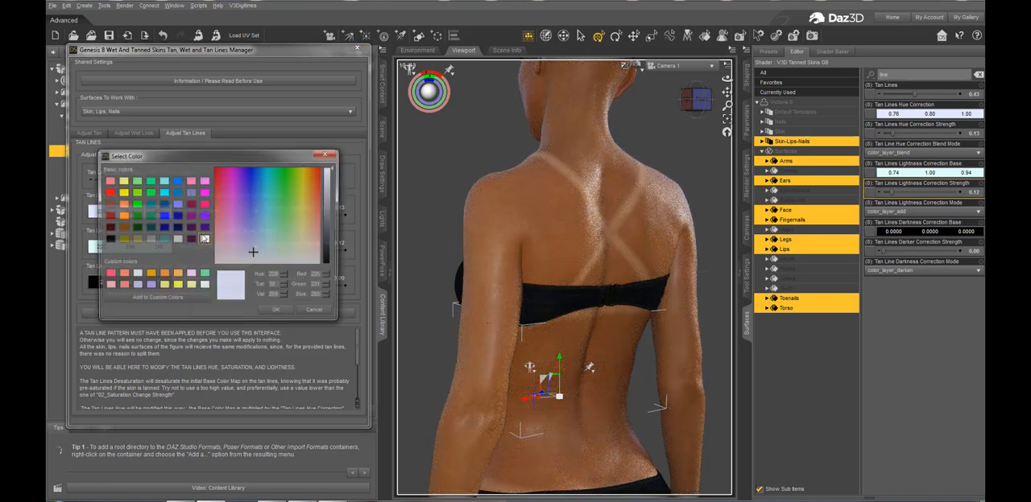
{"action": "left_click", "coordinate": [250, 252]}
{"action": "left_click", "coordinate": [277, 312]}
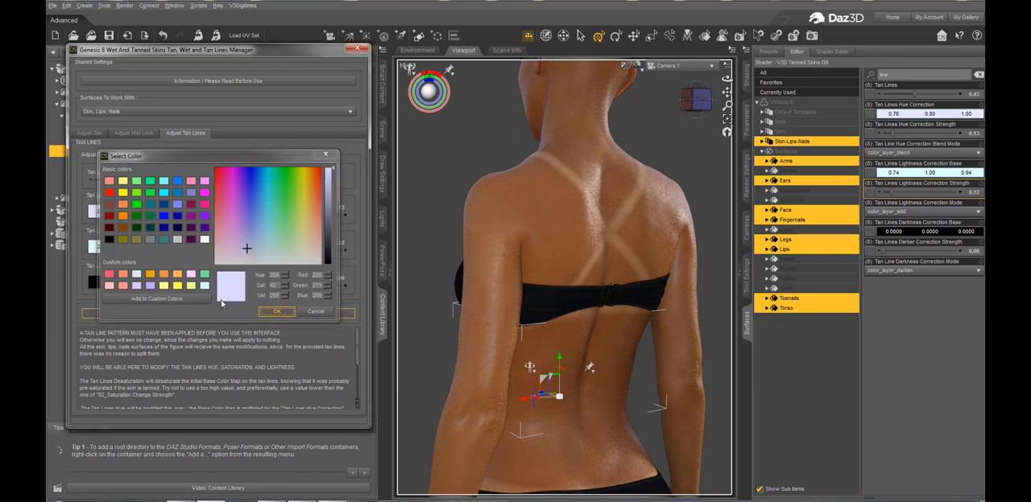
Set the tan line lightness correction color to pale blue 217, 229, 255
{"action": "left_click", "coordinate": [161, 249]}
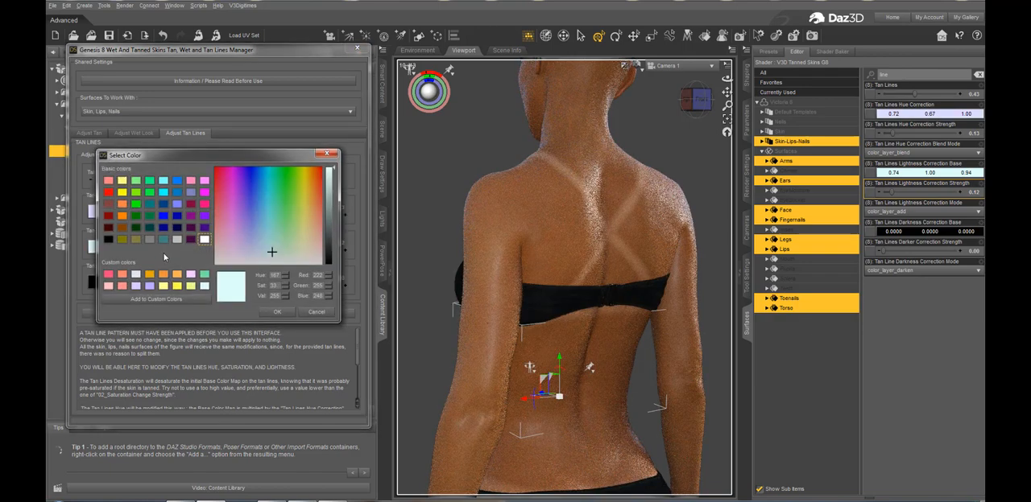
{"action": "left_click", "coordinate": [255, 249]}
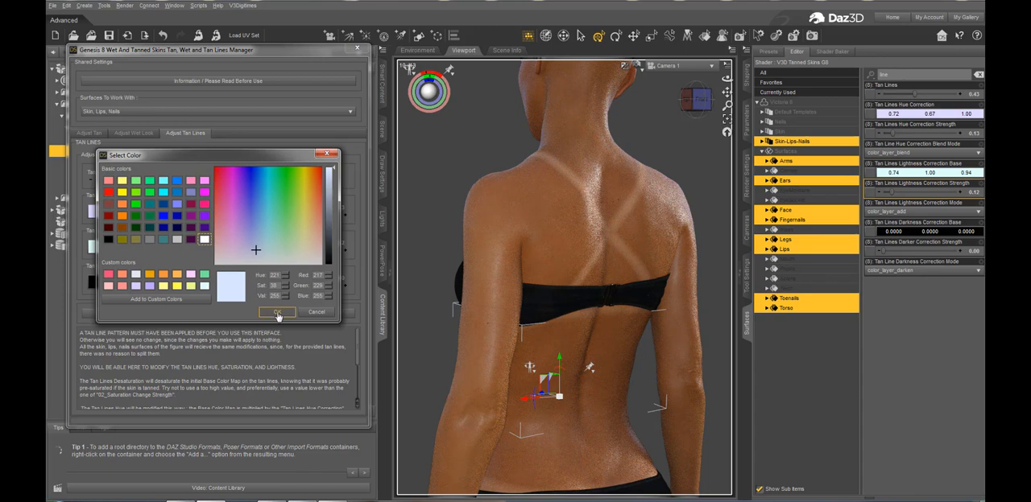
{"action": "left_click", "coordinate": [277, 312]}
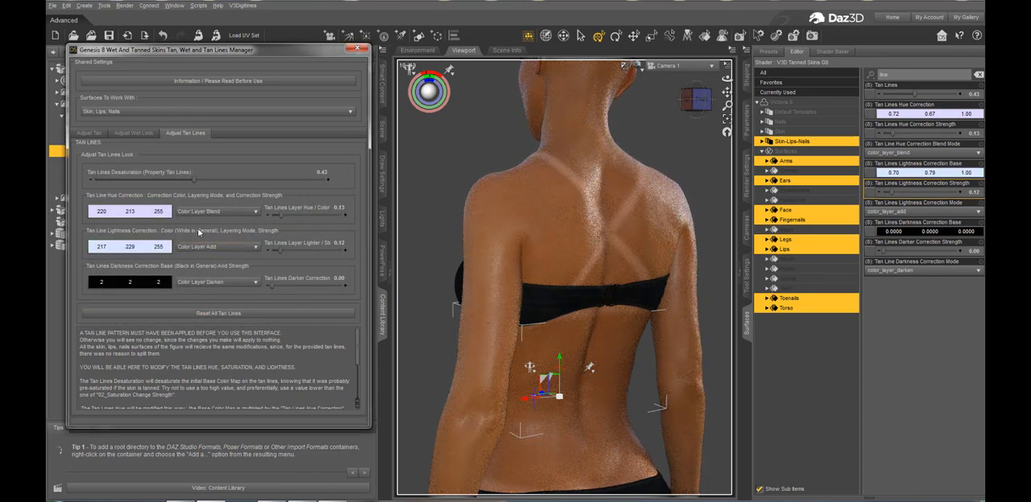
{"action": "left_click", "coordinate": [142, 248]}
Set Tan Lines Desaturation to 0.50 and the hue correction to pale yellow 255, 254, 202 at strength 0.19
{"action": "left_click_drag", "start_coordinate": [279, 215], "coordinate": [285, 216]}
{"action": "left_click_drag", "start_coordinate": [194, 181], "coordinate": [208, 181]}
{"action": "left_click", "coordinate": [129, 211]}
{"action": "left_click", "coordinate": [305, 243]}
{"action": "left_click", "coordinate": [279, 311]}
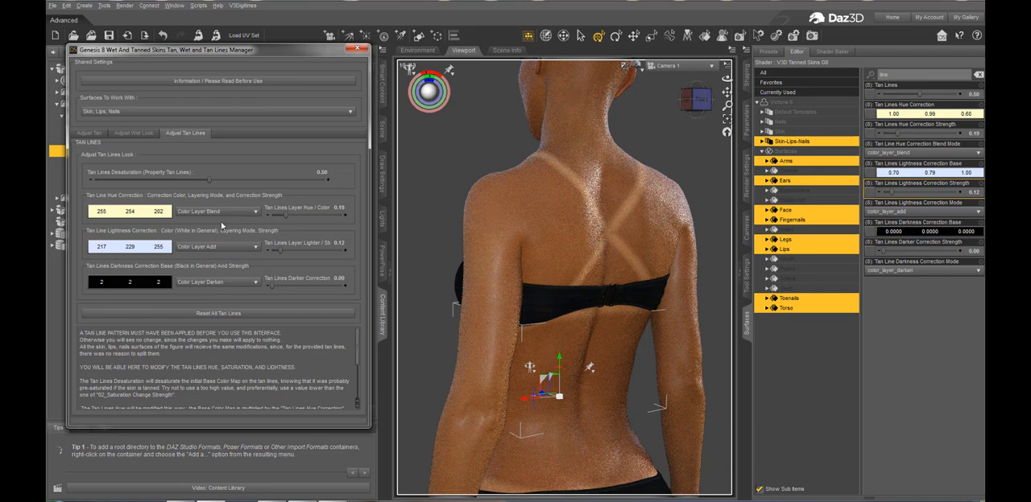
Try light salmon 255, 204, 188 as the tan line hue correction color and settle on pale mint 224, 255, 247
{"action": "left_click", "coordinate": [158, 212]}
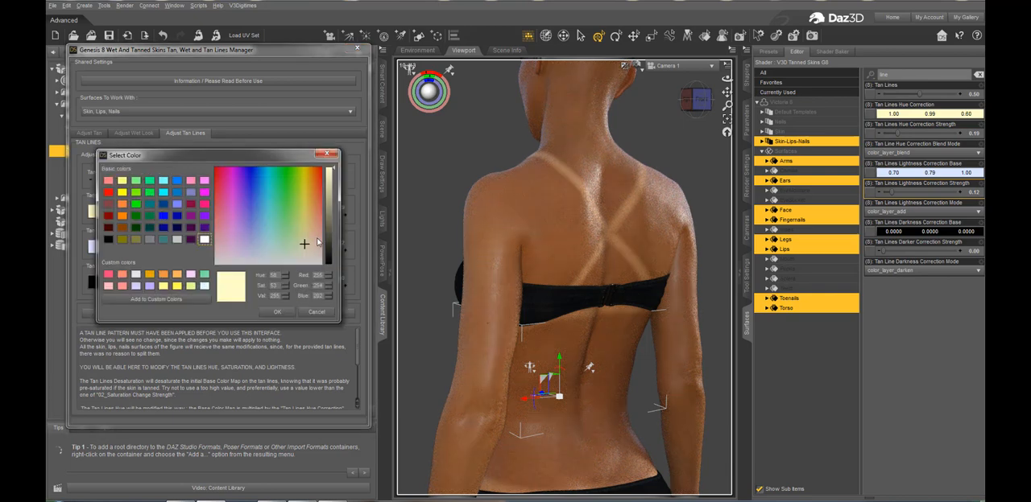
{"action": "left_click", "coordinate": [318, 238]}
{"action": "left_click", "coordinate": [278, 312]}
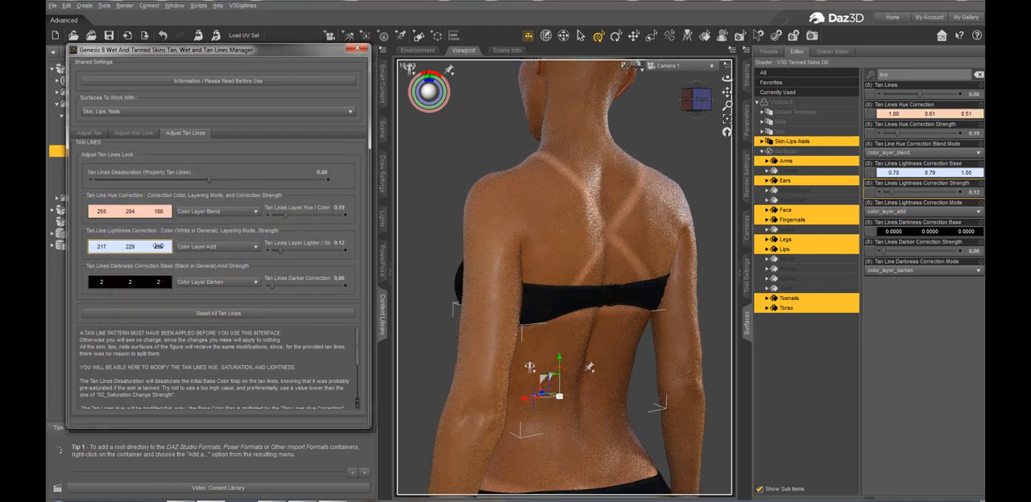
{"action": "left_click", "coordinate": [136, 211]}
{"action": "left_click", "coordinate": [275, 254]}
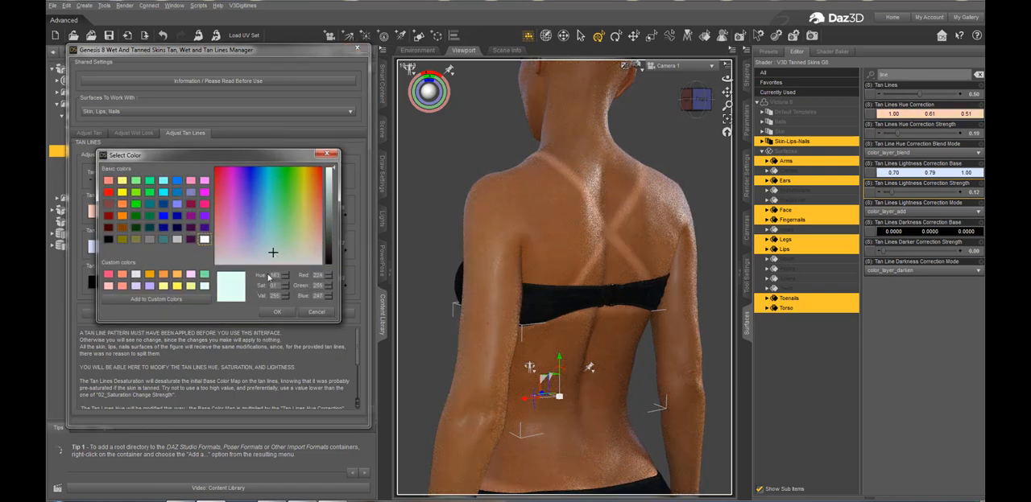
{"action": "left_click", "coordinate": [277, 312]}
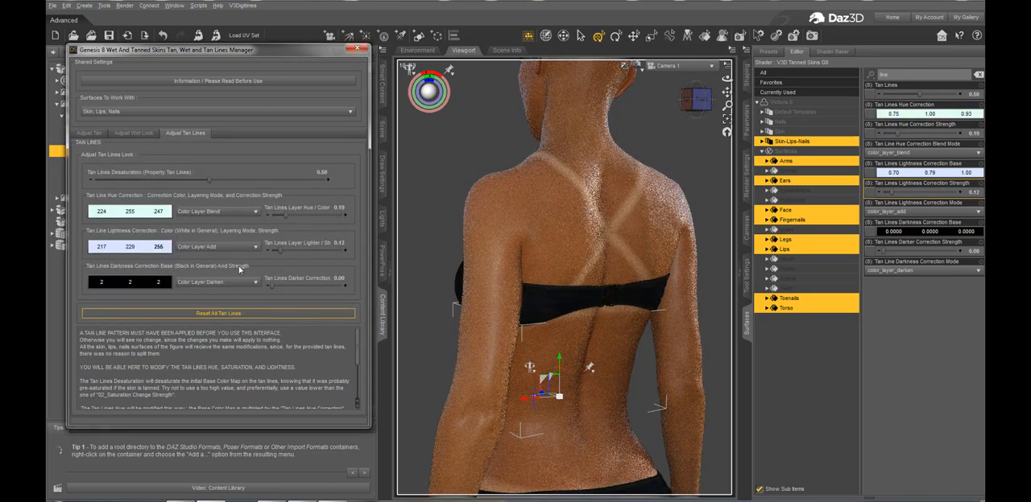
{"action": "left_click", "coordinate": [139, 216]}
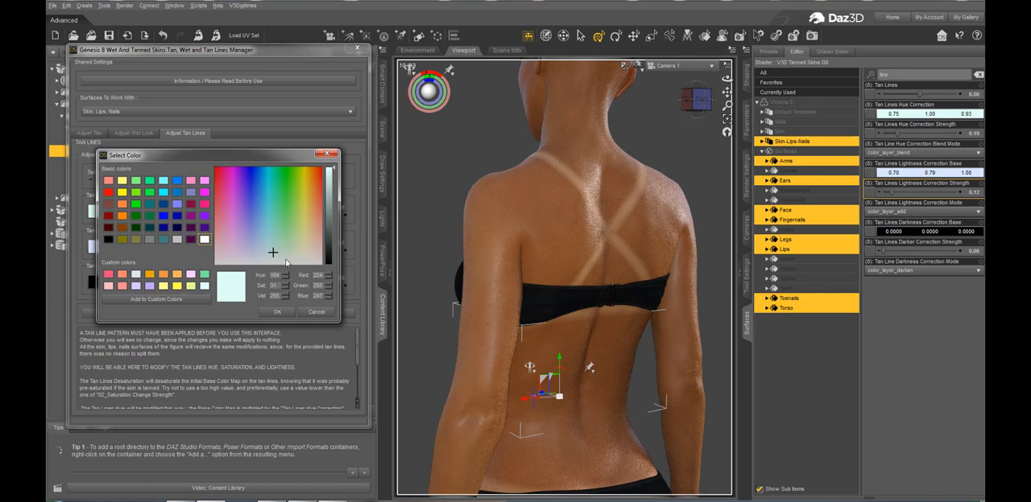
{"action": "left_click", "coordinate": [277, 313]}
Try a tan line hue correction strength of 0.13, settle on 0.097, and close the tan lines manager
{"action": "left_click_drag", "start_coordinate": [283, 216], "coordinate": [277, 215]}
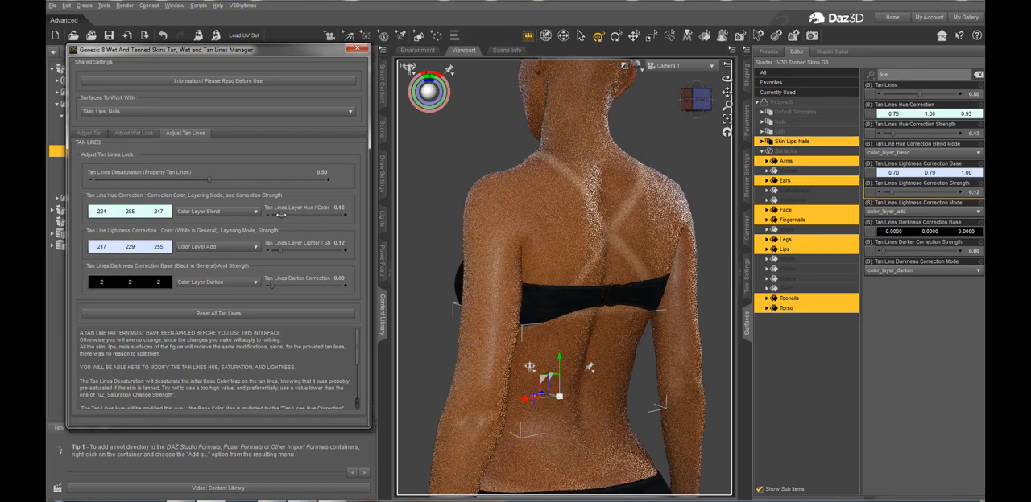
{"action": "left_click_drag", "start_coordinate": [277, 215], "coordinate": [275, 215]}
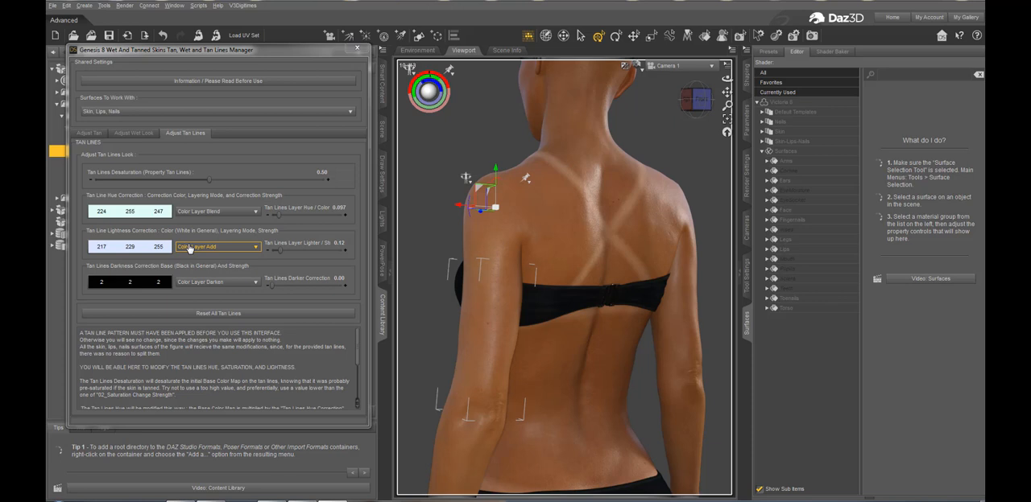
{"action": "left_click", "coordinate": [357, 48]}
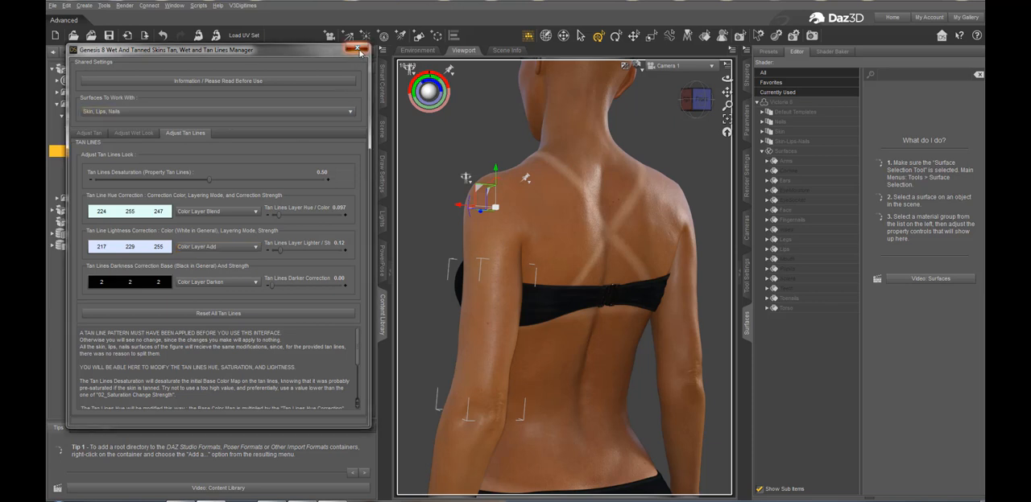